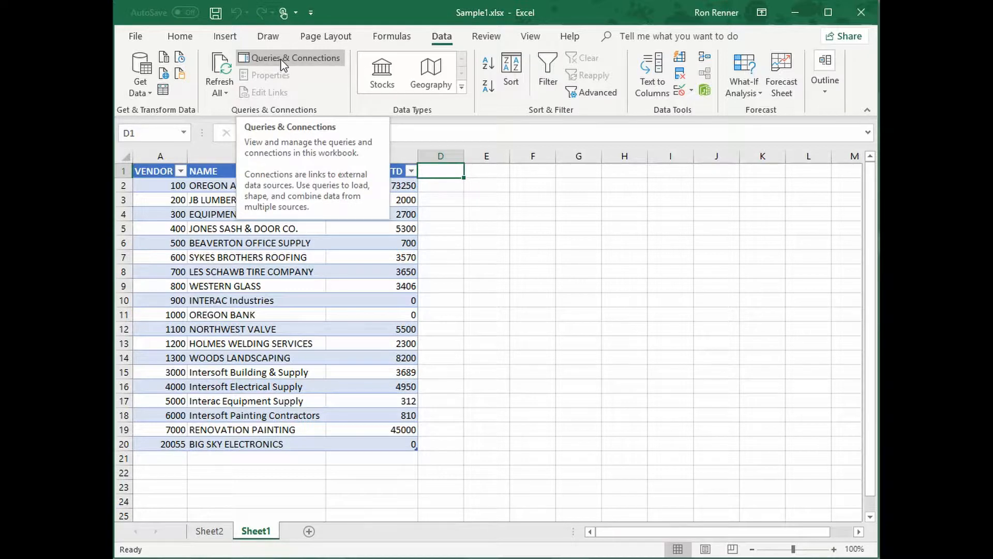
Open the Query from NRAC connection's definition and bring up its query for editing in Microsoft Query
{"action": "left_click", "coordinate": [282, 62]}
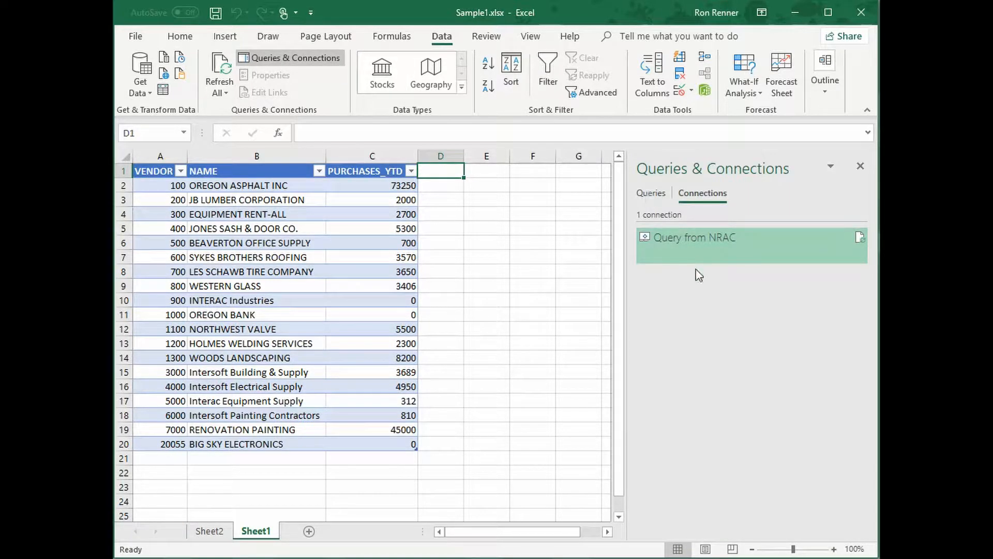
{"action": "double_click", "coordinate": [672, 246]}
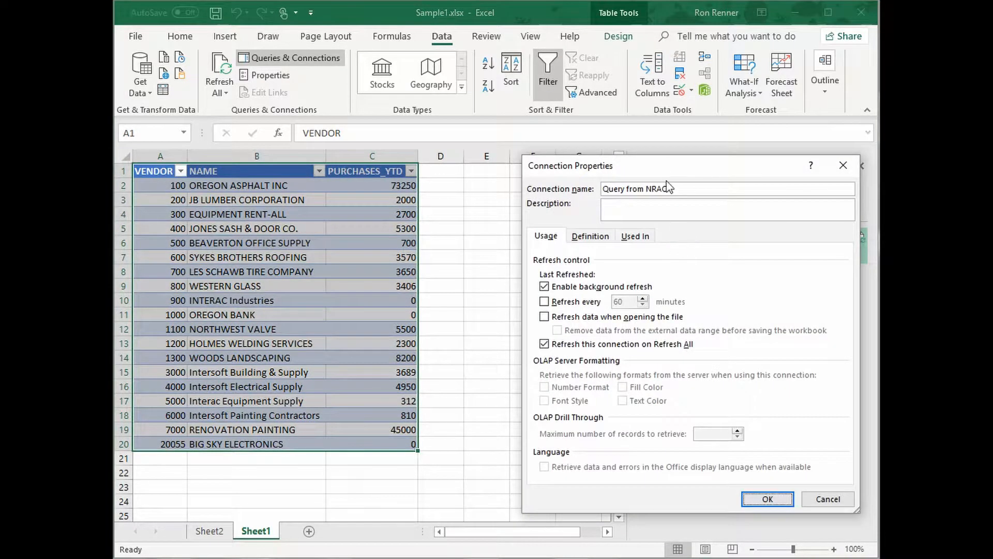
{"action": "left_click_drag", "start_coordinate": [668, 171], "coordinate": [604, 153]}
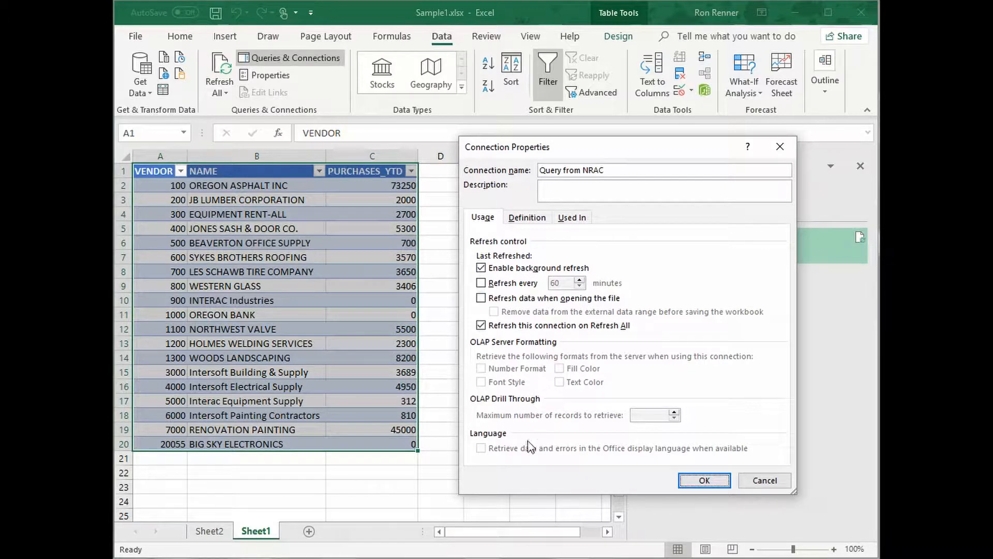
{"action": "left_click", "coordinate": [534, 224]}
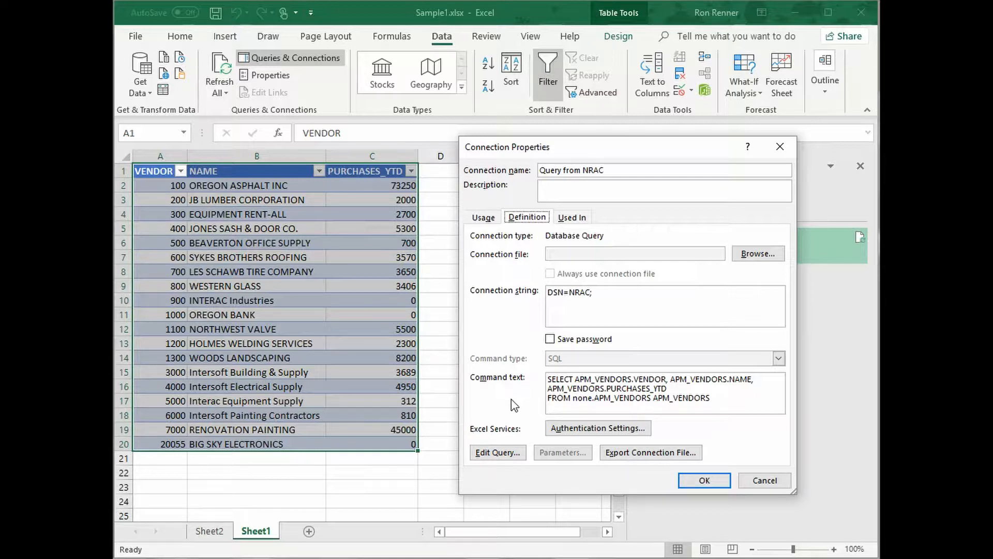
{"action": "left_click", "coordinate": [495, 456]}
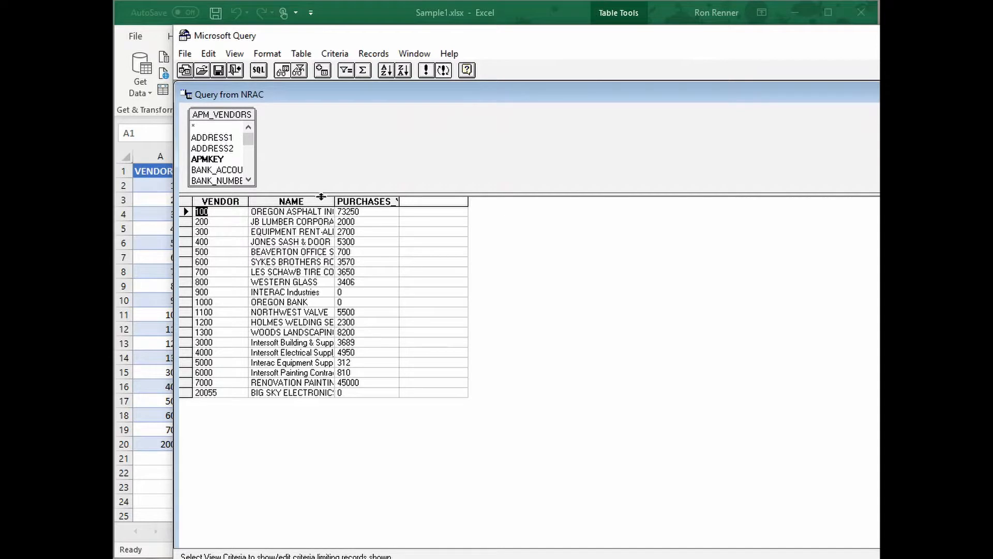
Add the STATE field from APM_VENDORS to the query and place its column between NAME and PURCHASES_YTD
{"action": "left_click_drag", "start_coordinate": [321, 196], "coordinate": [312, 321]}
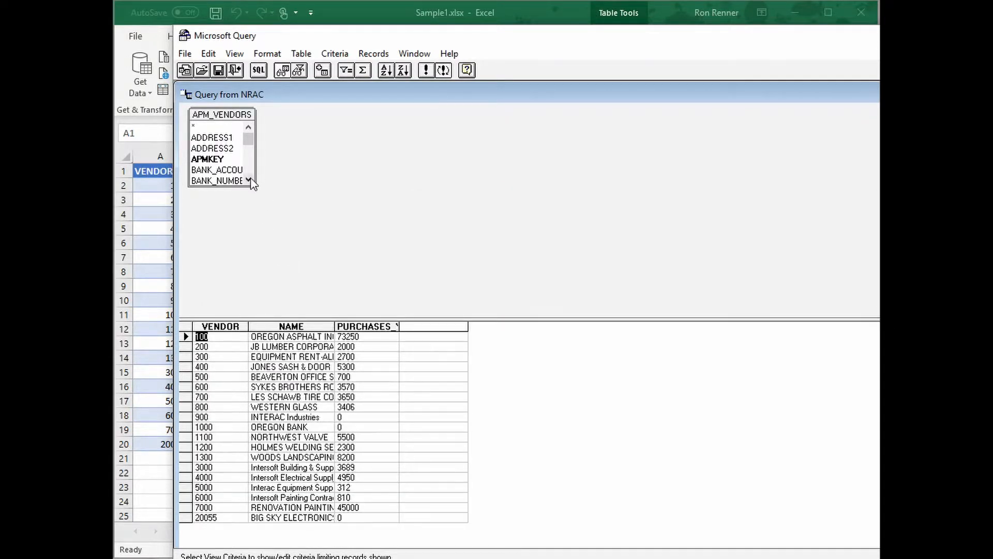
{"action": "left_click_drag", "start_coordinate": [255, 185], "coordinate": [329, 285]}
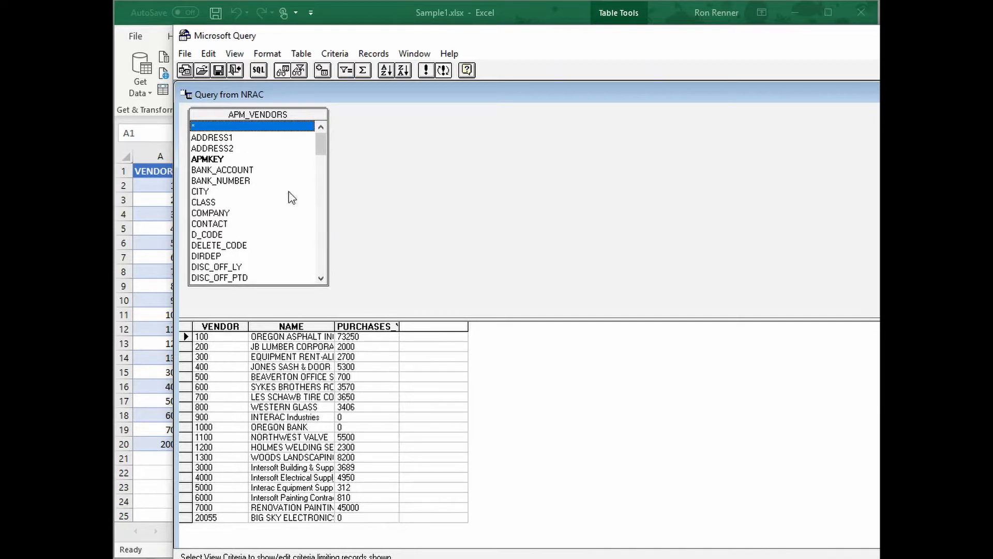
{"action": "key", "text": "End"}
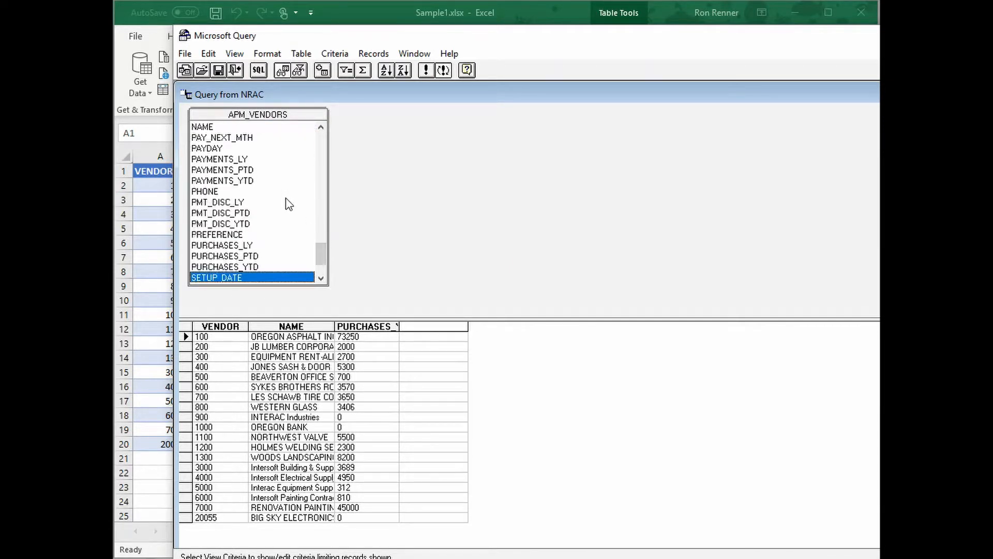
{"action": "left_click", "coordinate": [322, 280]}
{"action": "left_click", "coordinate": [322, 279]}
{"action": "left_click", "coordinate": [322, 279]}
{"action": "left_click", "coordinate": [322, 279]}
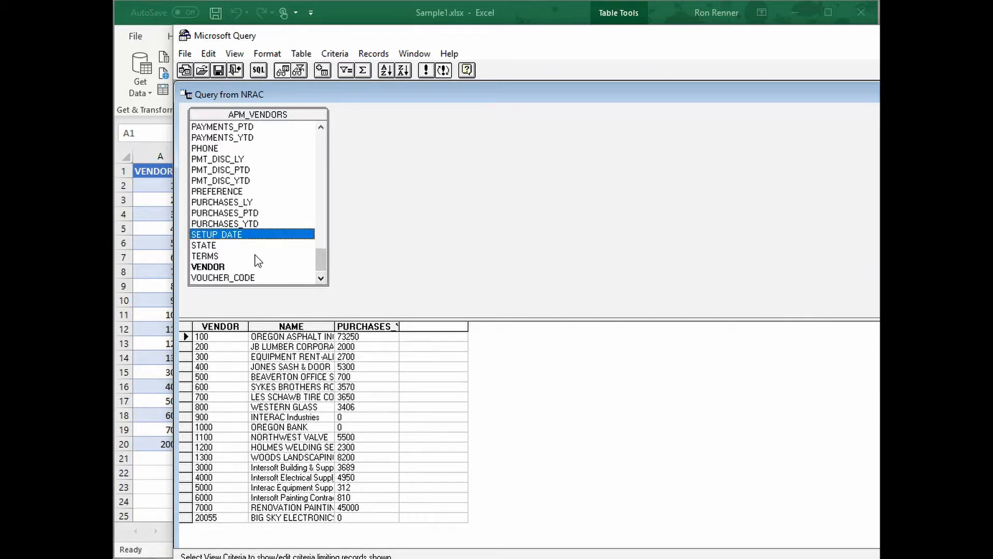
{"action": "double_click", "coordinate": [205, 245]}
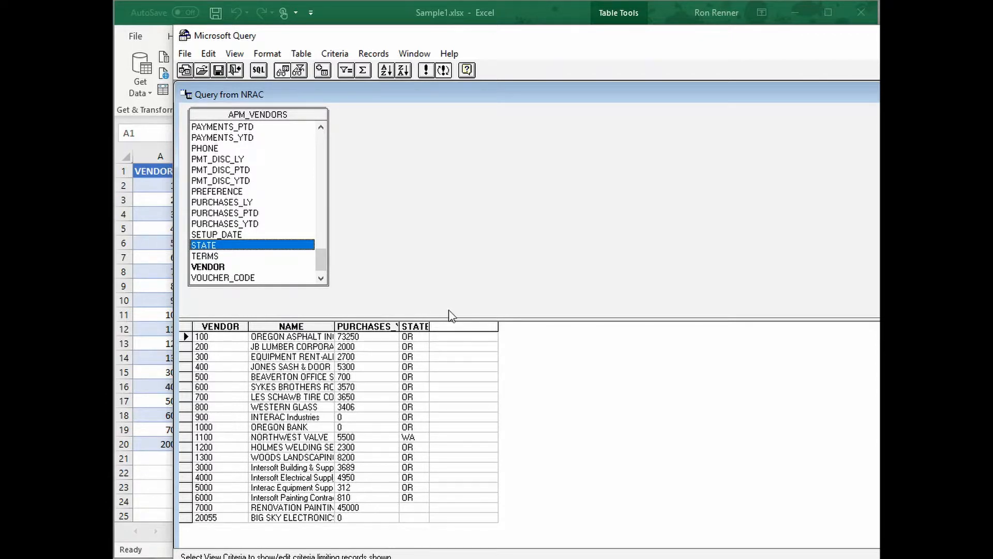
{"action": "left_click", "coordinate": [415, 327]}
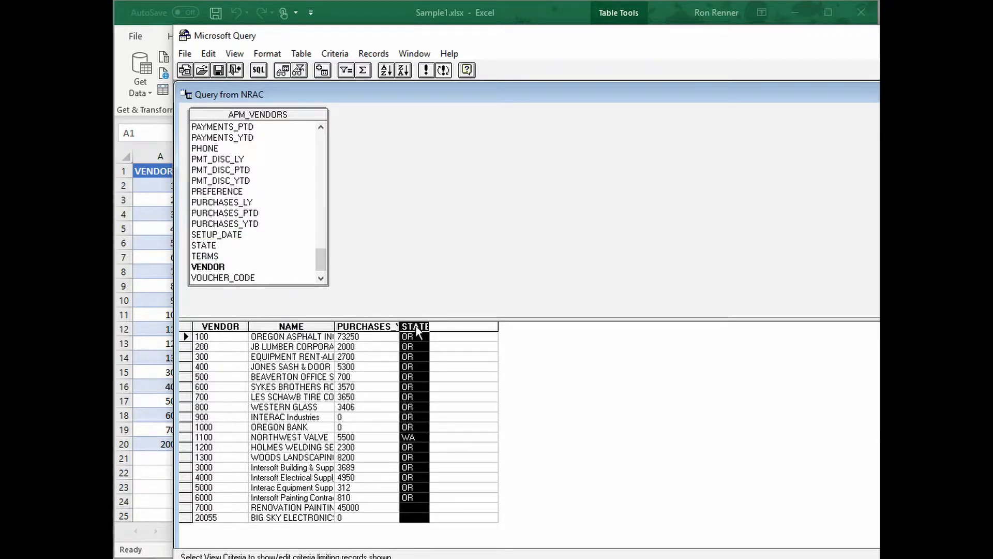
{"action": "left_click_drag", "start_coordinate": [416, 302], "coordinate": [349, 309]}
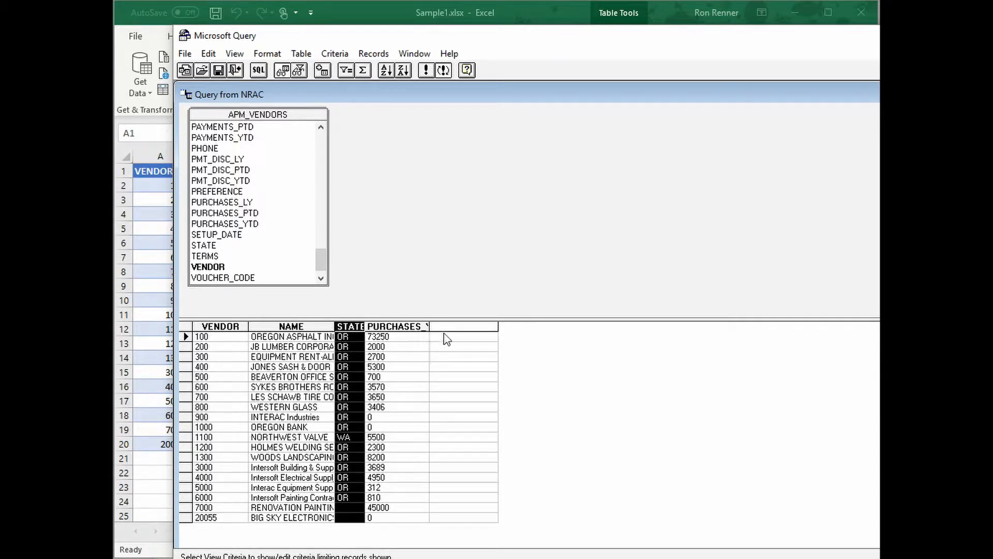
Set the column heading of the PURCHASES_YTD field to "YTD $$"
{"action": "left_click", "coordinate": [396, 326]}
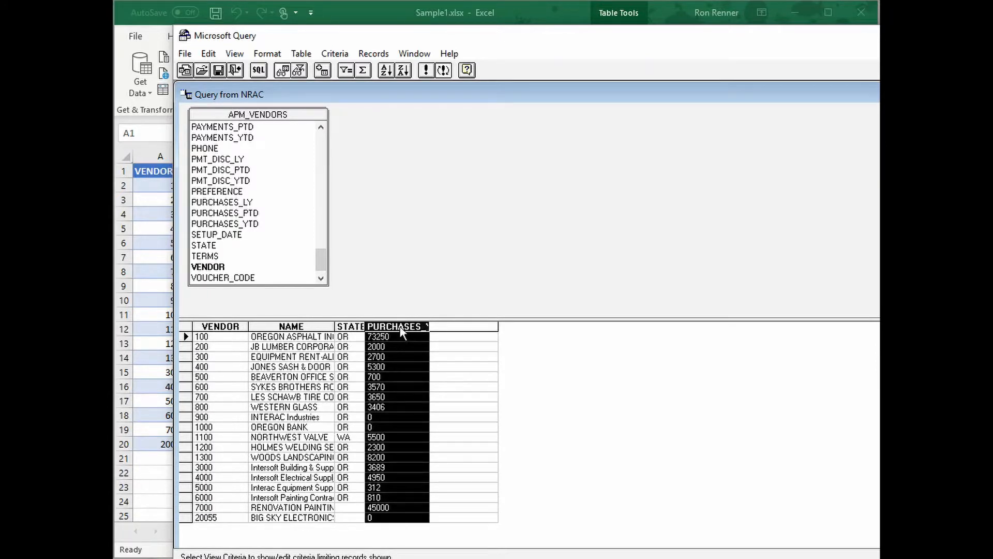
{"action": "double_click", "coordinate": [400, 327]}
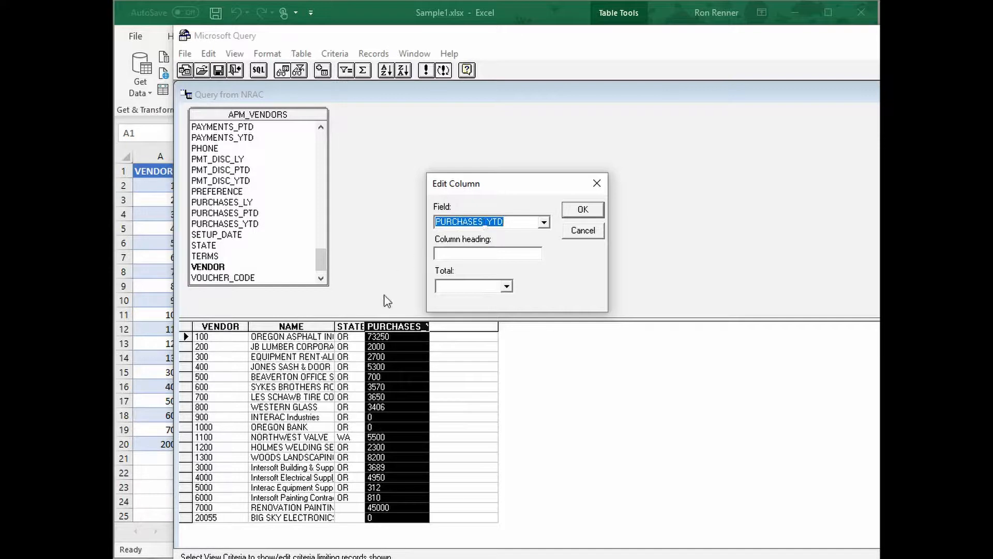
{"action": "left_click", "coordinate": [443, 254]}
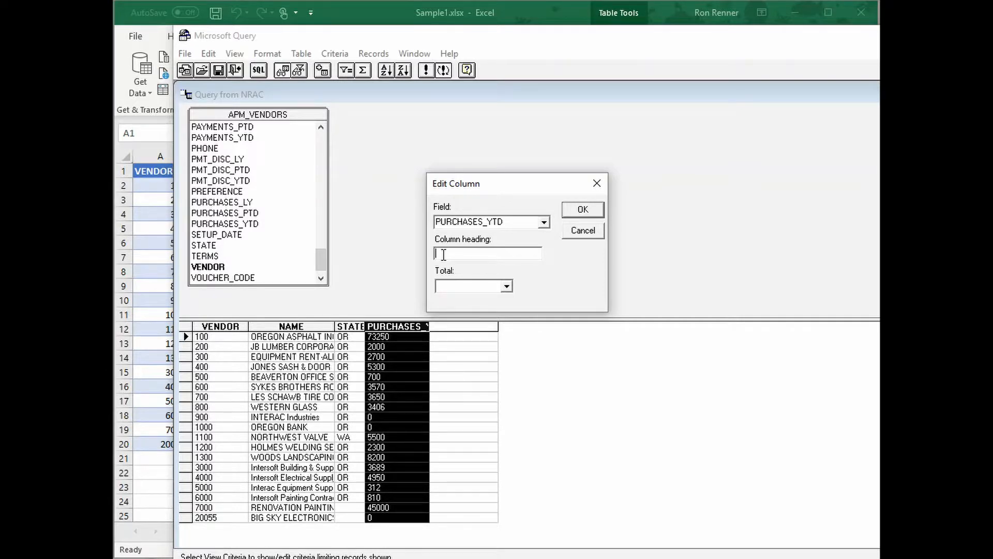
{"action": "type", "text": "YTD  $$"}
{"action": "left_click", "coordinate": [583, 209]}
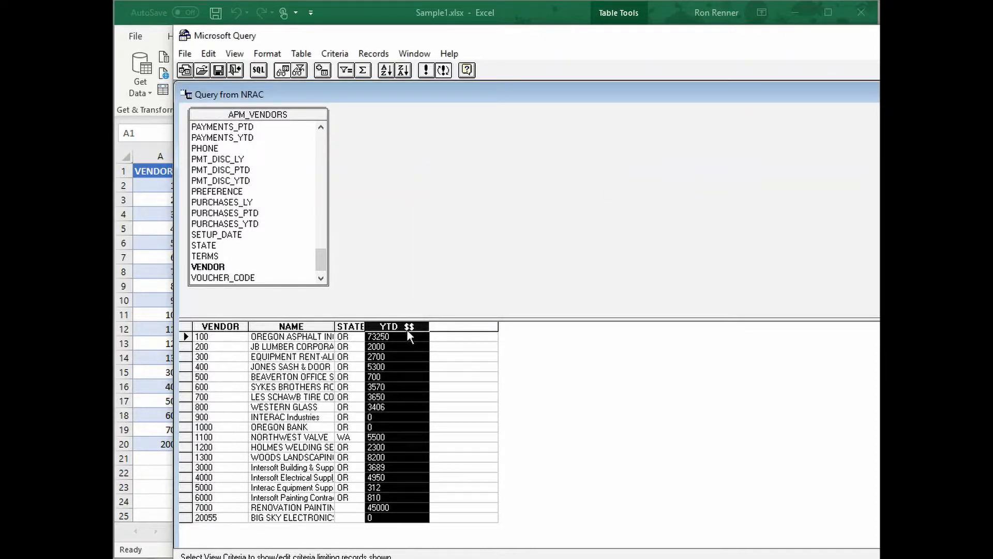
Return the edited query data to Excel and apply the connection changes to the vendor table
{"action": "left_click", "coordinate": [185, 55]}
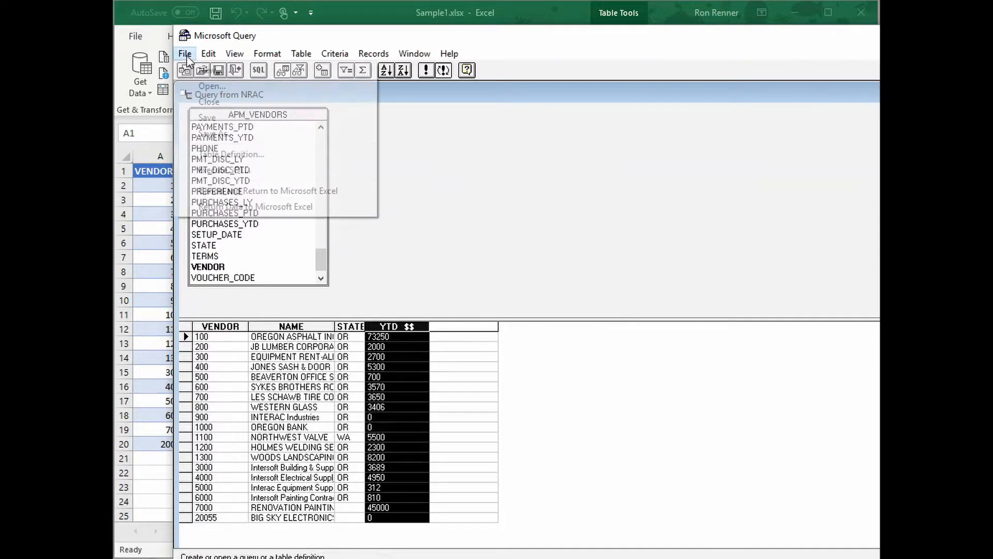
{"action": "left_click", "coordinate": [226, 206]}
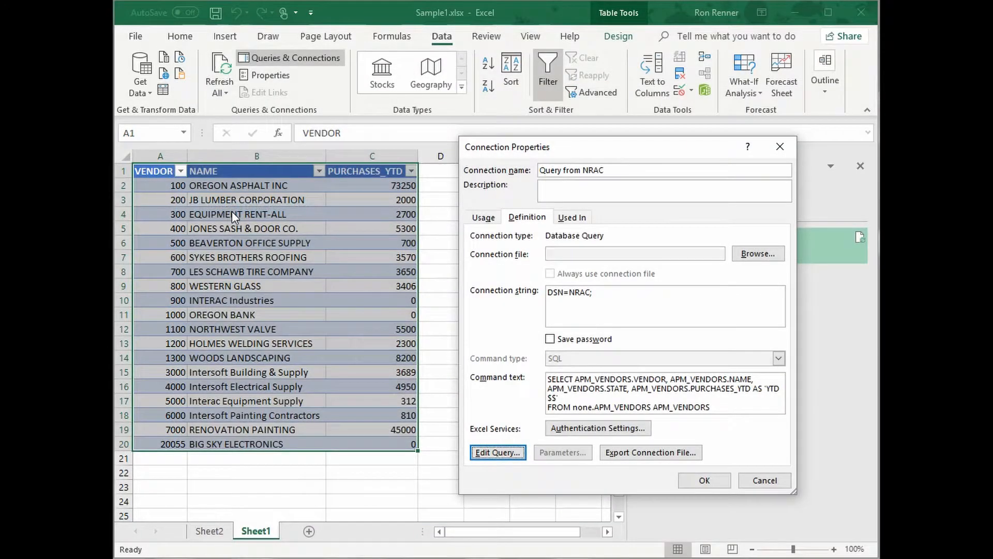
{"action": "left_click", "coordinate": [697, 478]}
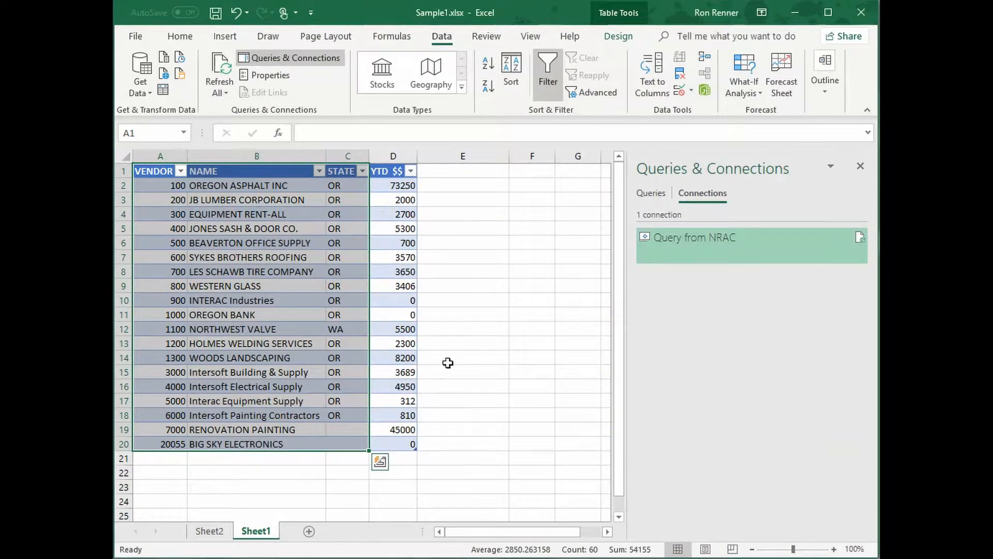
{"action": "left_click", "coordinate": [462, 293]}
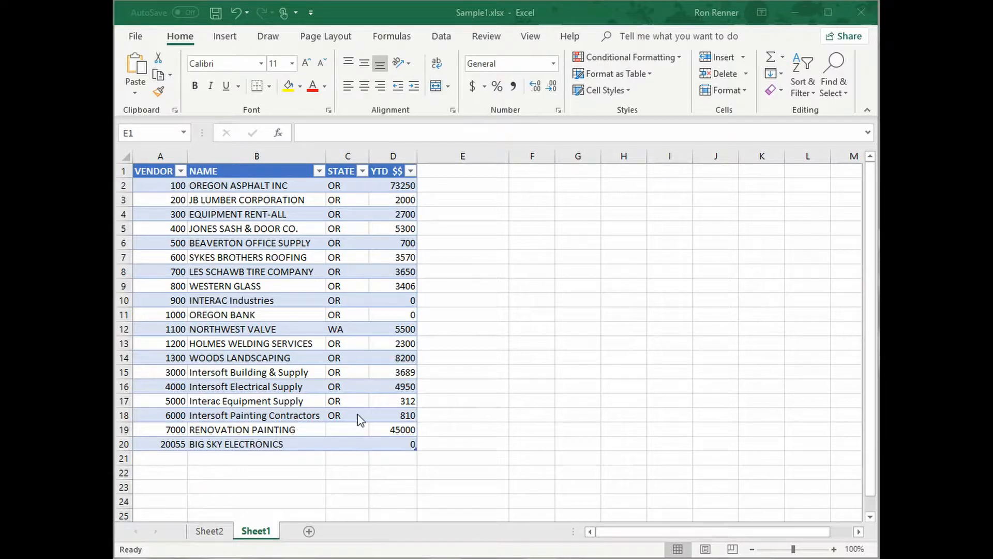
Filter the vendor table's STATE column to show only WA
{"action": "left_click", "coordinate": [362, 171]}
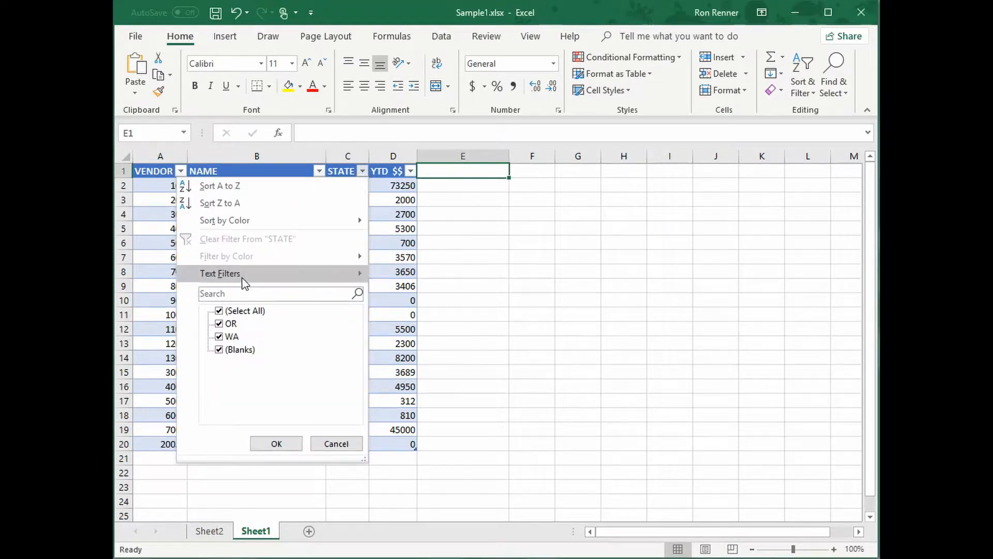
{"action": "left_click", "coordinate": [219, 311]}
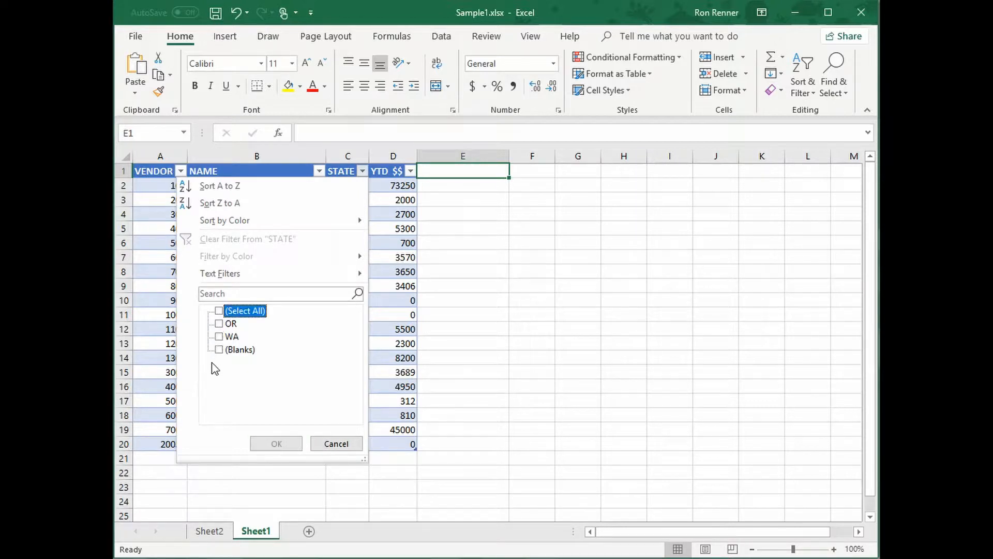
{"action": "left_click", "coordinate": [218, 336]}
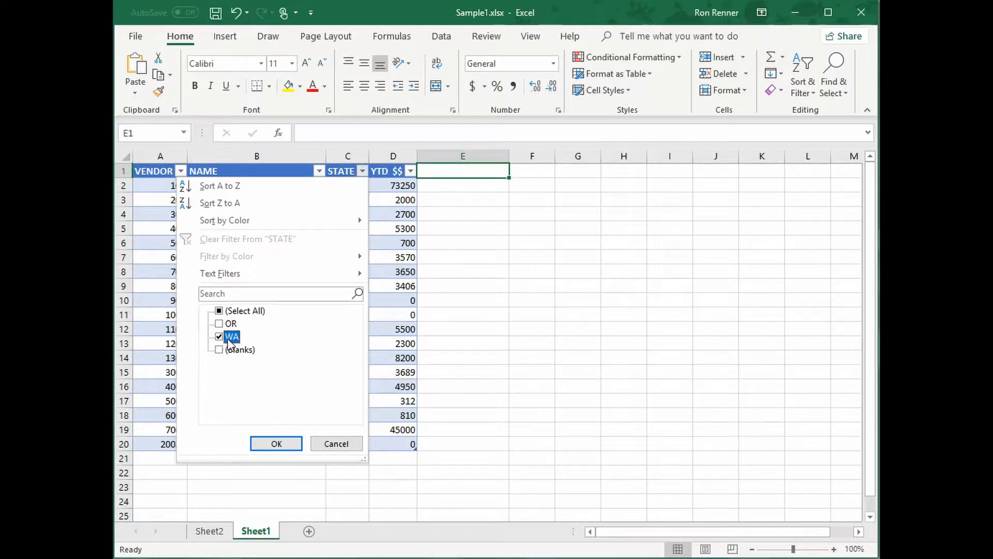
{"action": "left_click", "coordinate": [272, 444]}
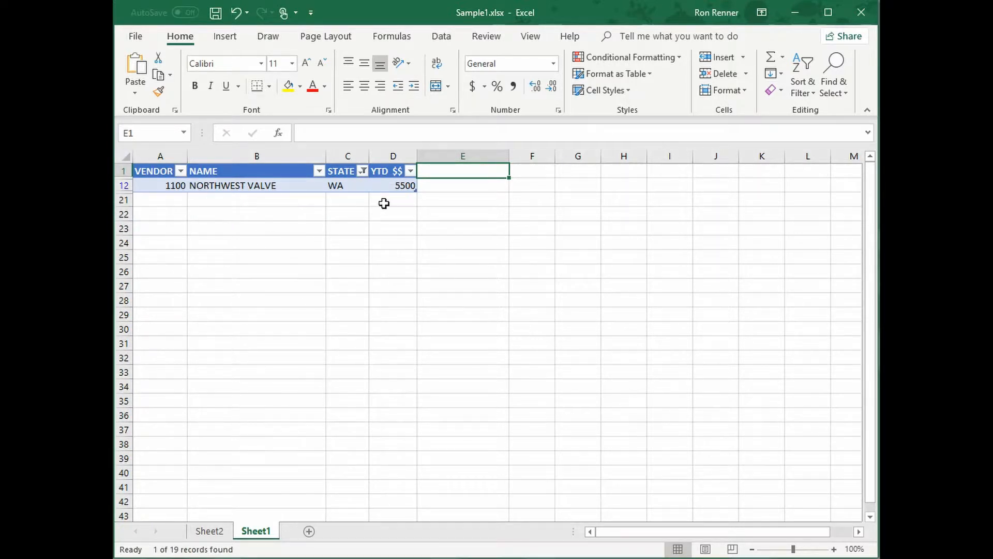
Reselect all values in the STATE column's filter to show every vendor again
{"action": "left_click", "coordinate": [364, 172]}
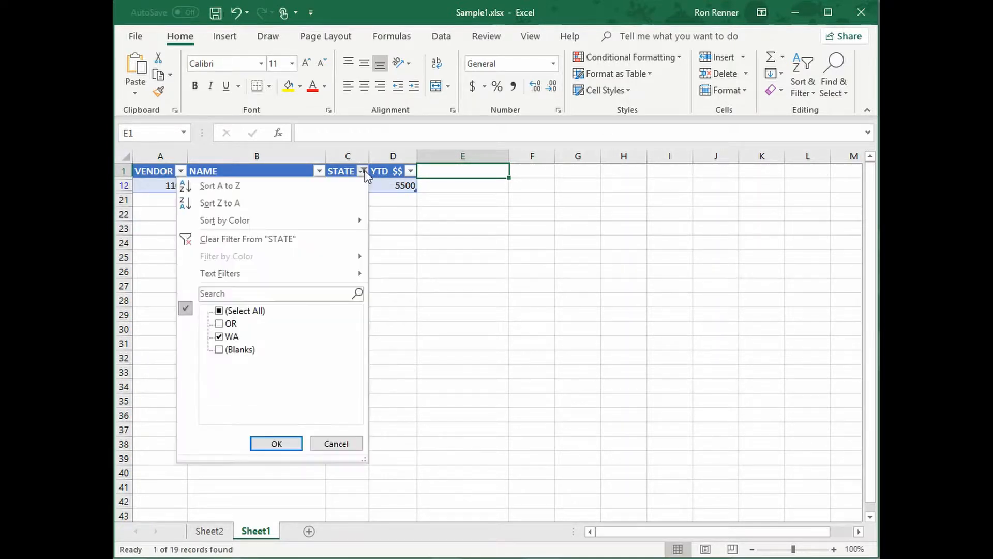
{"action": "left_click", "coordinate": [219, 312]}
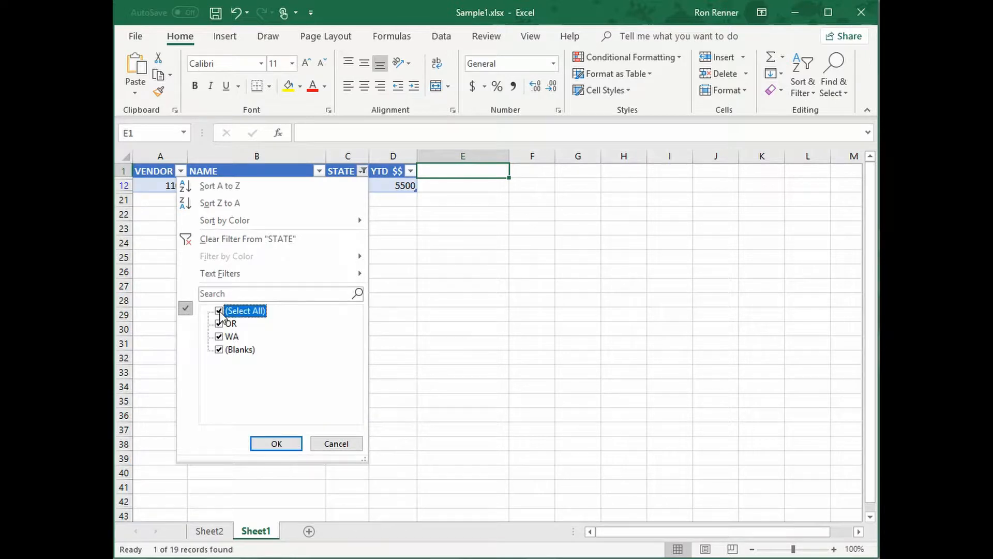
{"action": "left_click", "coordinate": [275, 445]}
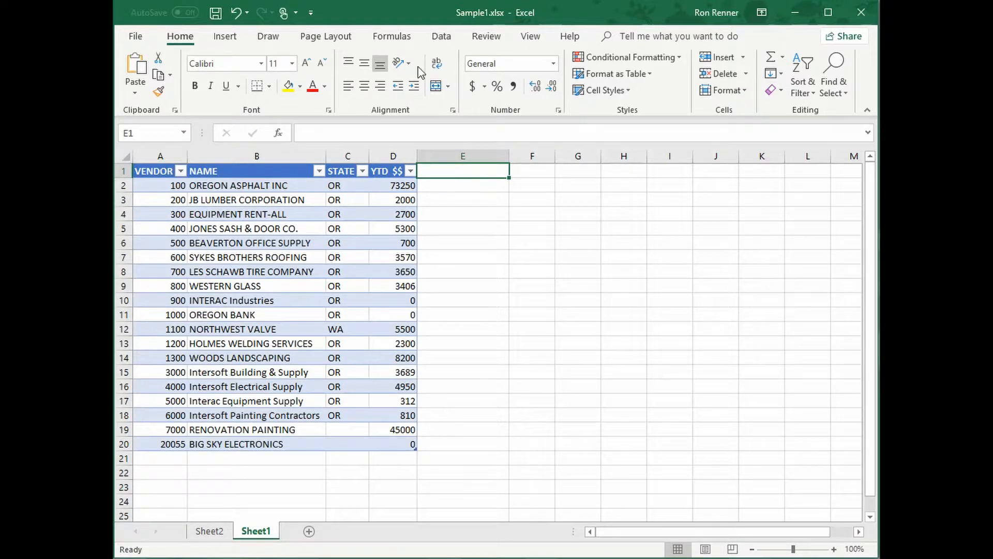
Reopen the Query from NRAC connection's query in Microsoft Query and reposition its window for editing
{"action": "left_click", "coordinate": [441, 36]}
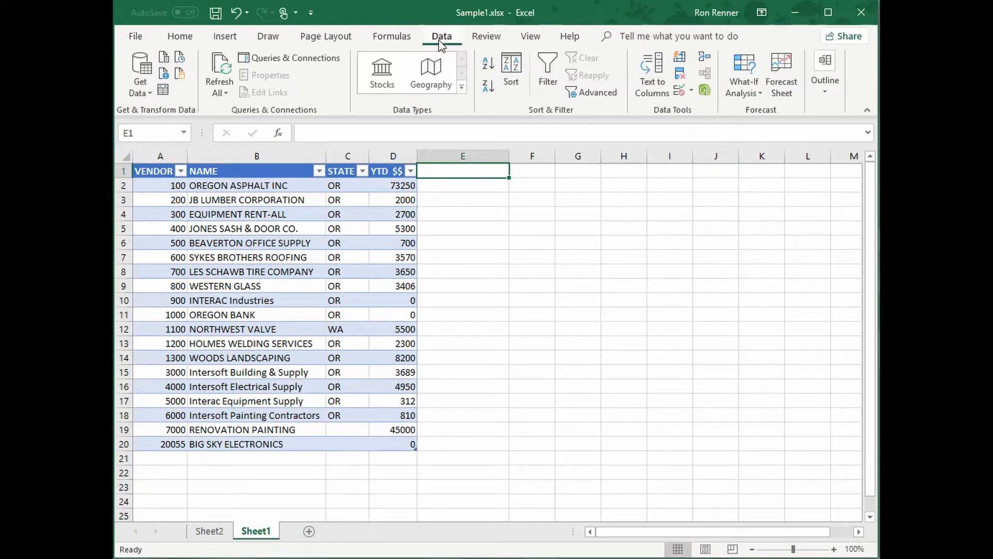
{"action": "left_click", "coordinate": [316, 63]}
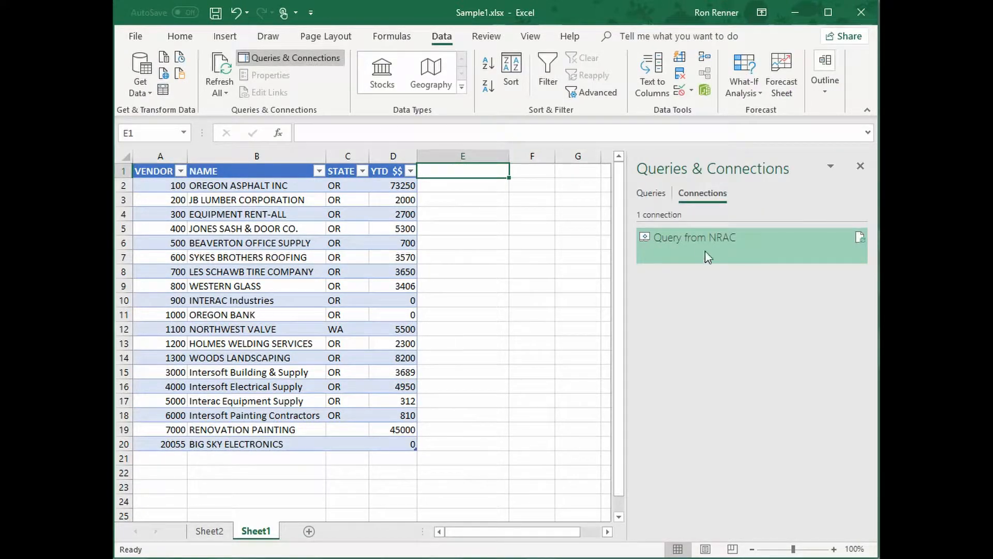
{"action": "double_click", "coordinate": [696, 244]}
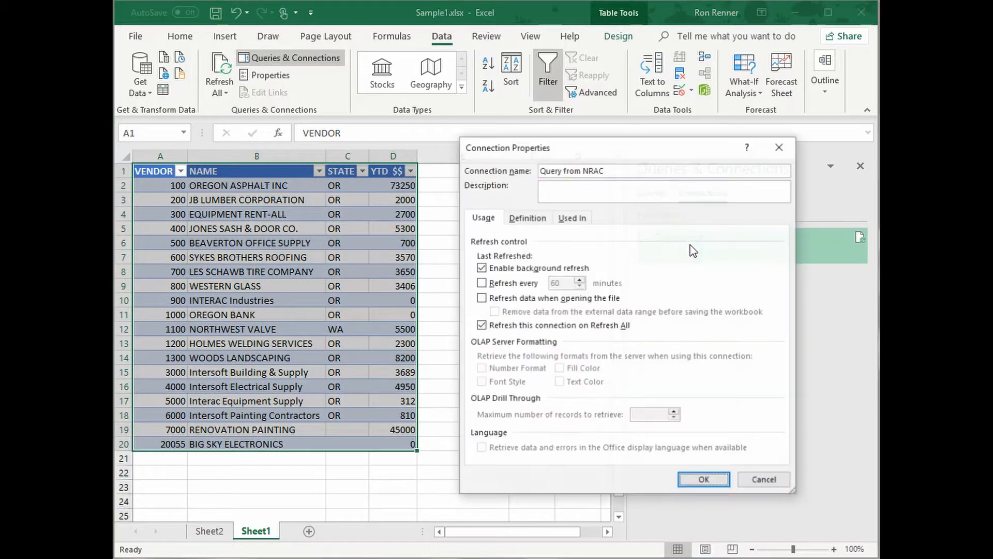
{"action": "left_click", "coordinate": [534, 219]}
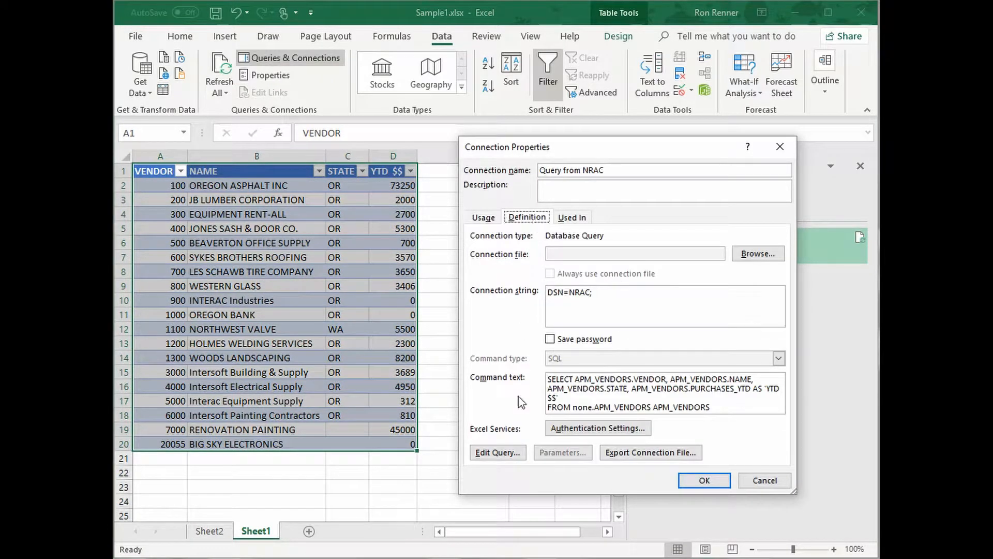
{"action": "left_click", "coordinate": [503, 453]}
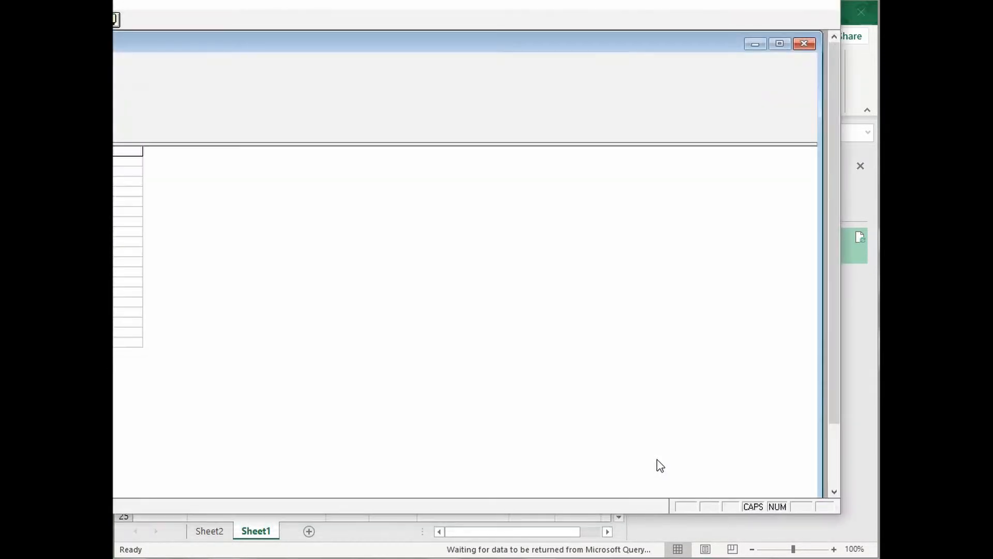
{"action": "double_click", "coordinate": [365, 6]}
{"action": "left_click_drag", "start_coordinate": [403, 14], "coordinate": [684, 37]}
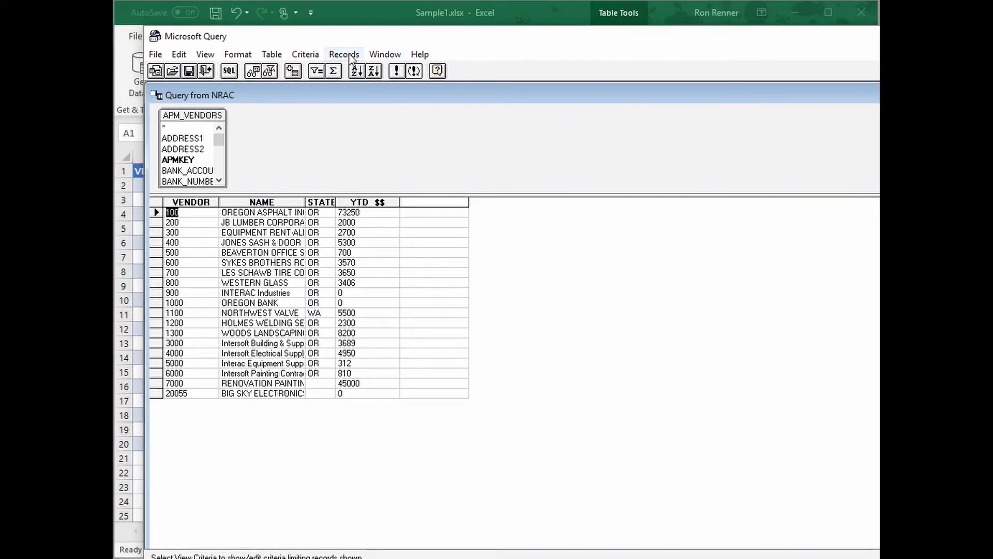
Add a criterion to the vendor query limiting the records to those where STATE equals WA
{"action": "left_click", "coordinate": [310, 56]}
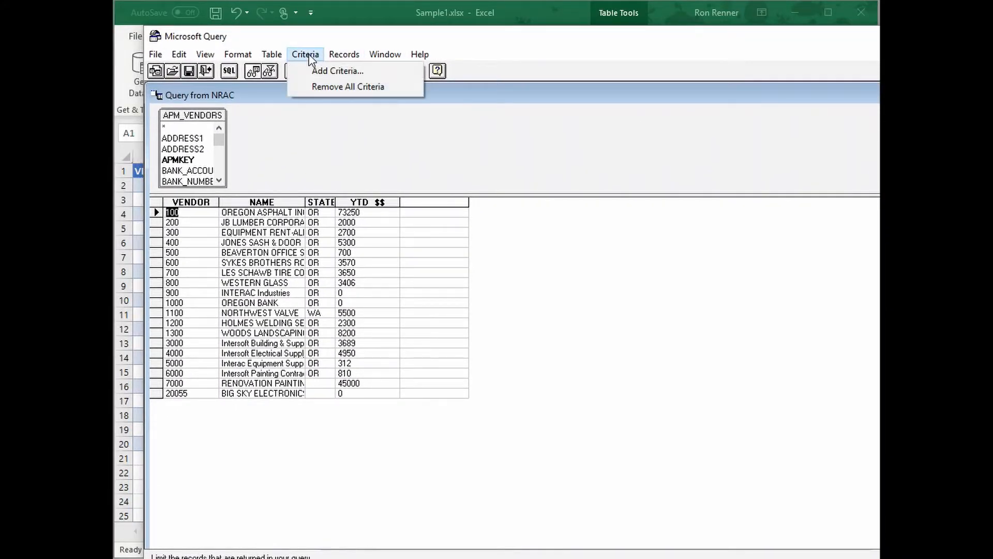
{"action": "left_click", "coordinate": [324, 72]}
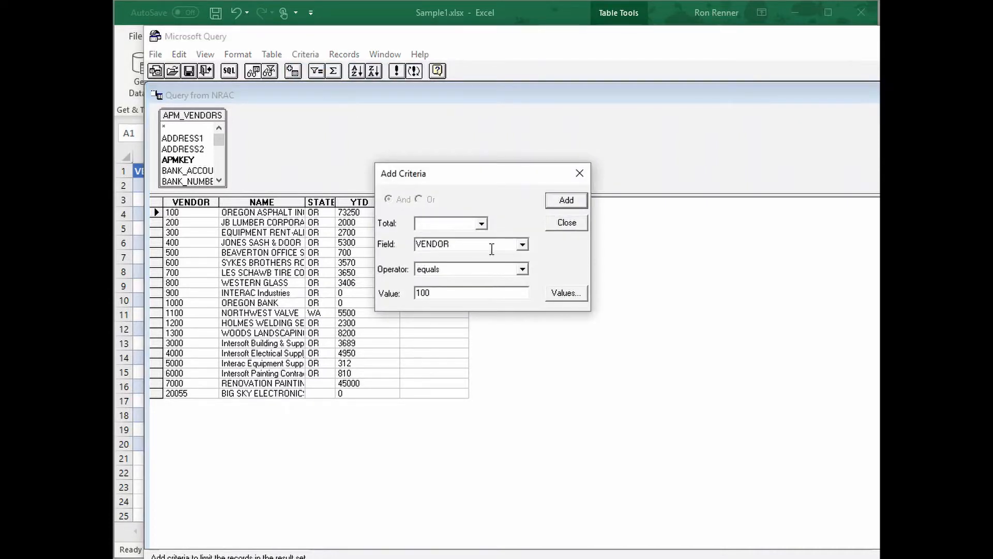
{"action": "left_click", "coordinate": [523, 246]}
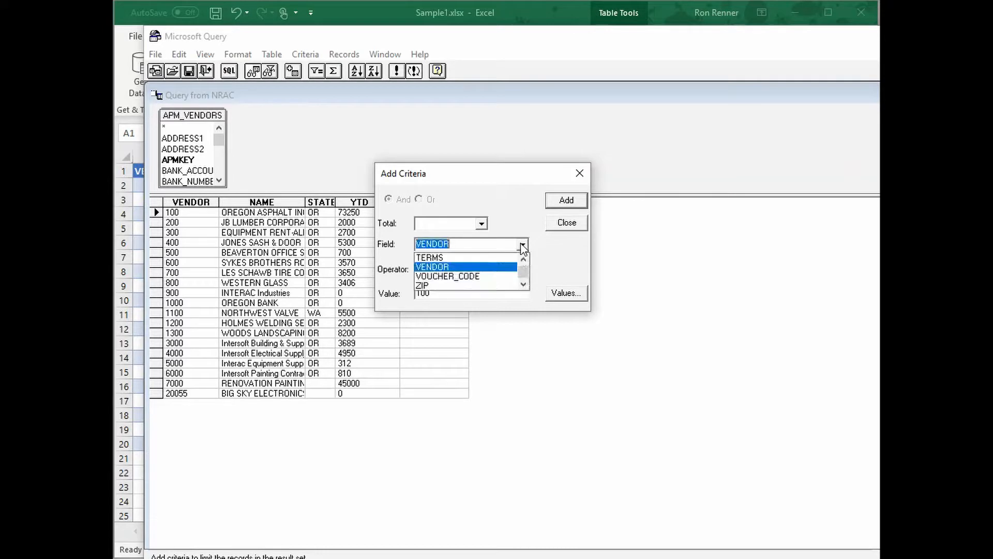
{"action": "type", "text": "S"}
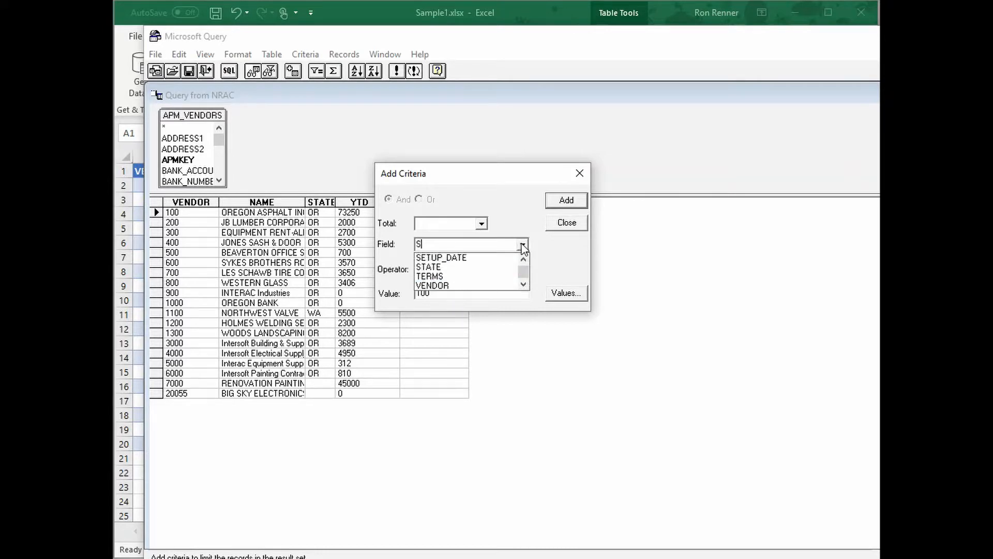
{"action": "left_click", "coordinate": [440, 268]}
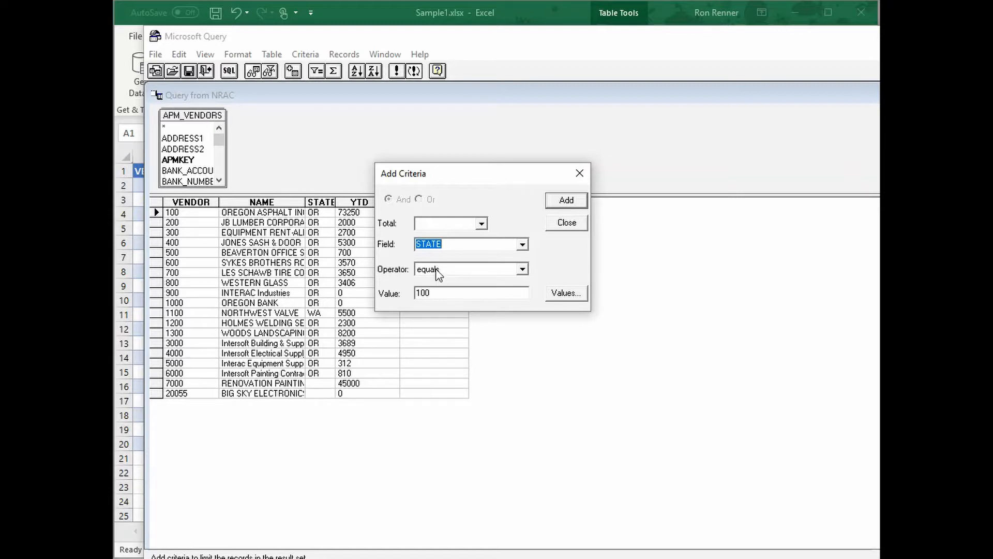
{"action": "left_click_drag", "start_coordinate": [433, 293], "coordinate": [411, 293]}
{"action": "type", "text": "WA"}
{"action": "left_click", "coordinate": [561, 204]}
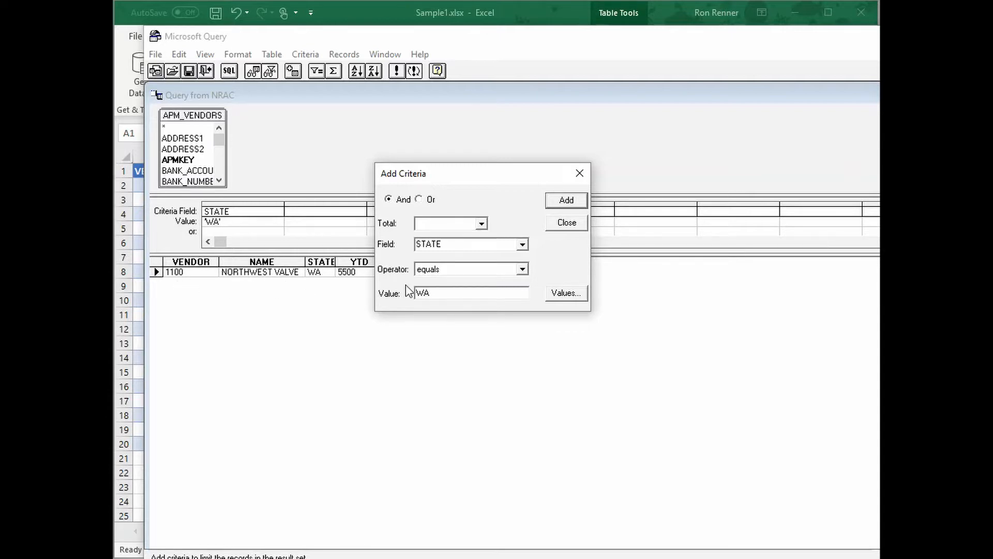
{"action": "left_click", "coordinate": [569, 223]}
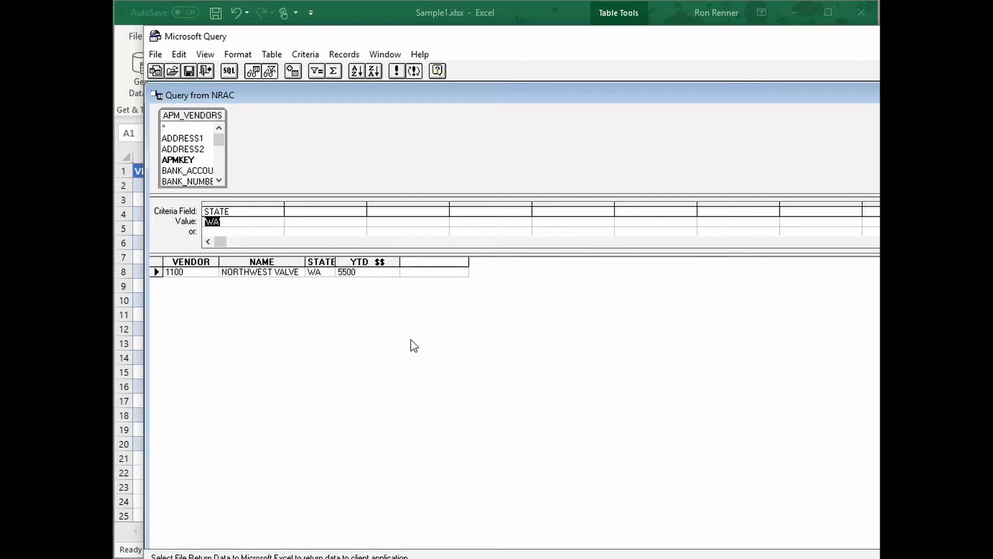
Return the filtered query data to Excel, apply the connection changes and deselect the vendor table
{"action": "left_click", "coordinate": [155, 55]}
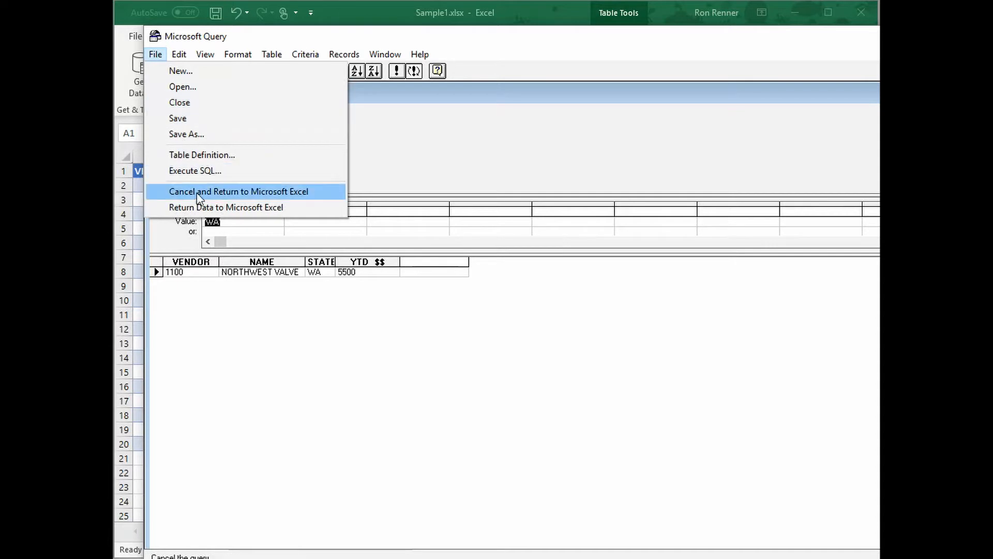
{"action": "left_click", "coordinate": [203, 206]}
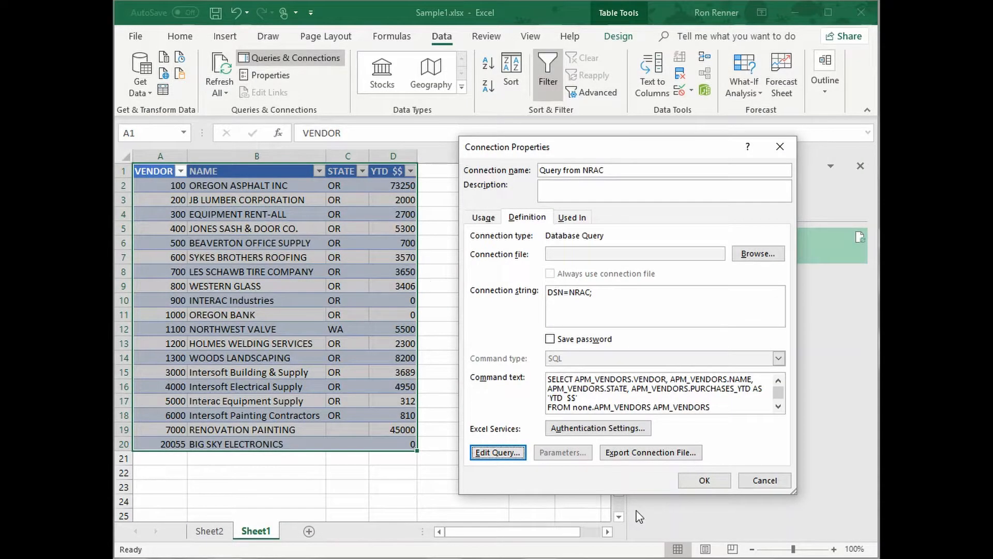
{"action": "left_click", "coordinate": [700, 479]}
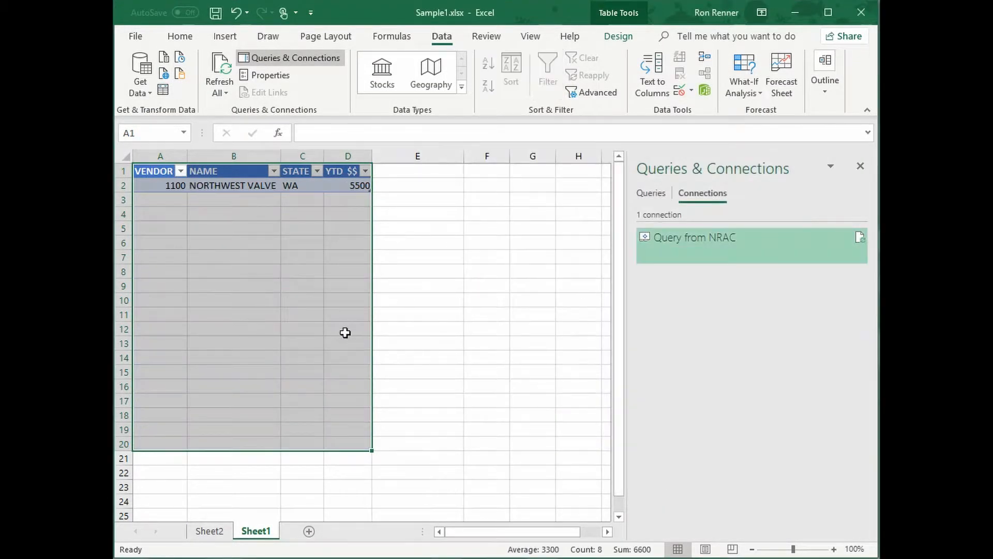
{"action": "left_click", "coordinate": [446, 301]}
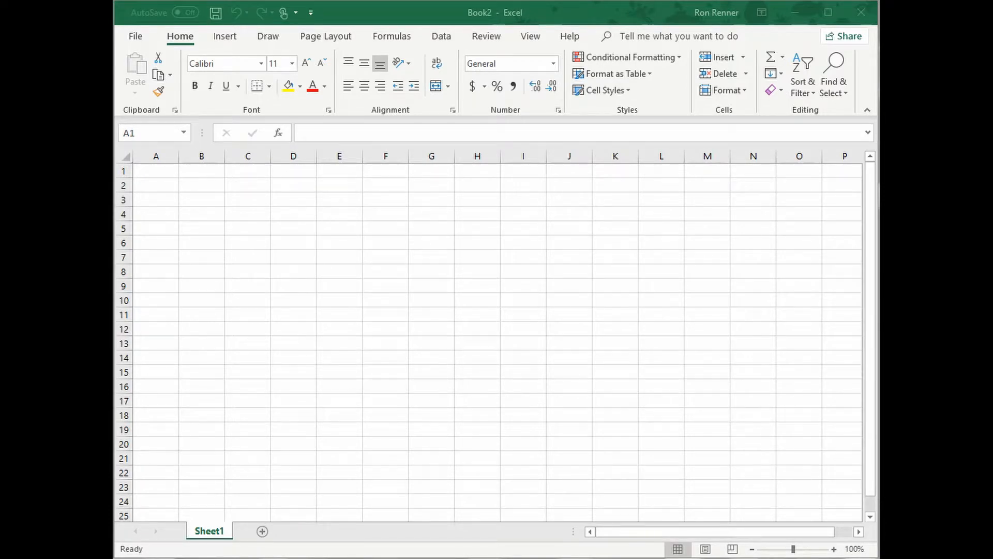
In the blank Book2 workbook, start a new Microsoft Query from the NRAC data source
{"action": "left_click", "coordinate": [439, 40]}
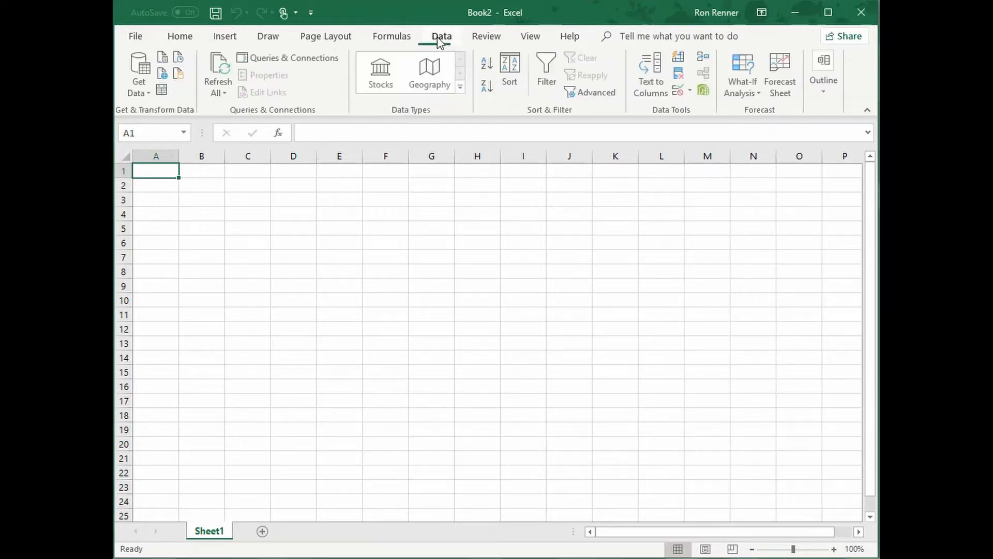
{"action": "left_click", "coordinate": [135, 90]}
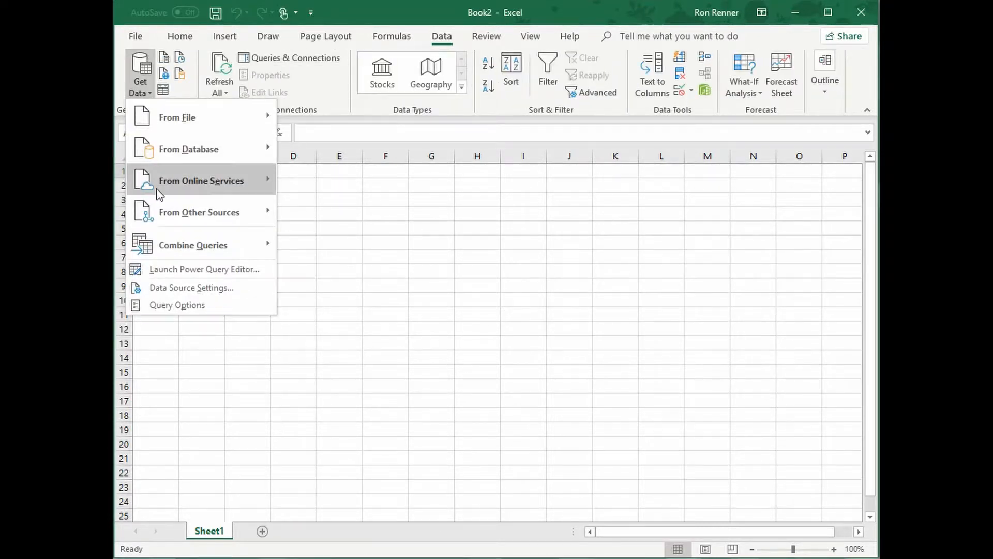
{"action": "mouse_move", "coordinate": [201, 215]}
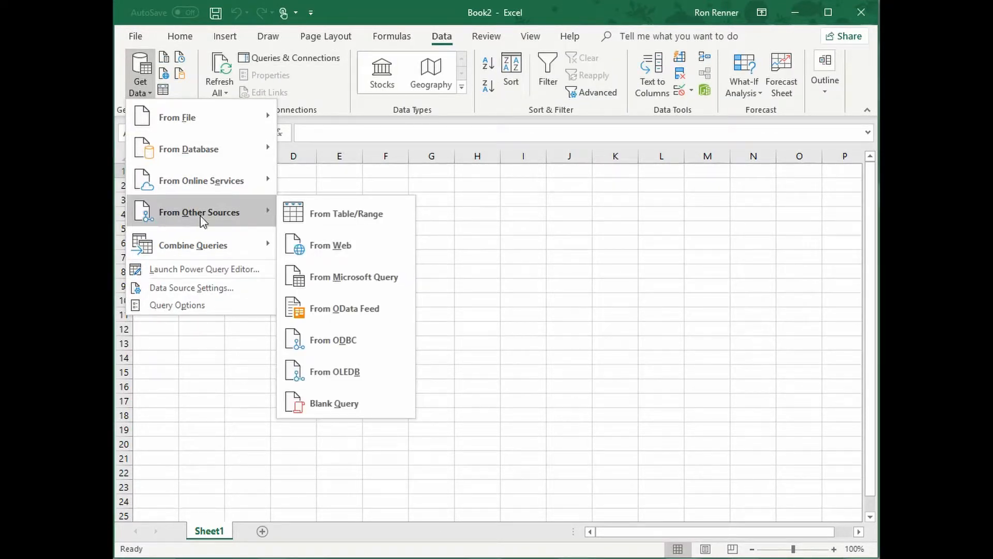
{"action": "left_click", "coordinate": [317, 280]}
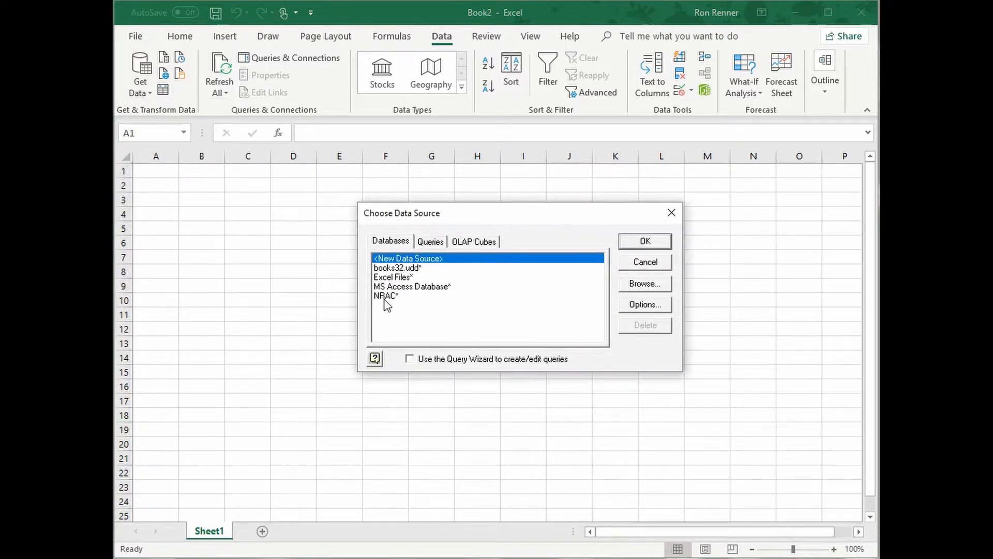
{"action": "left_click", "coordinate": [385, 296]}
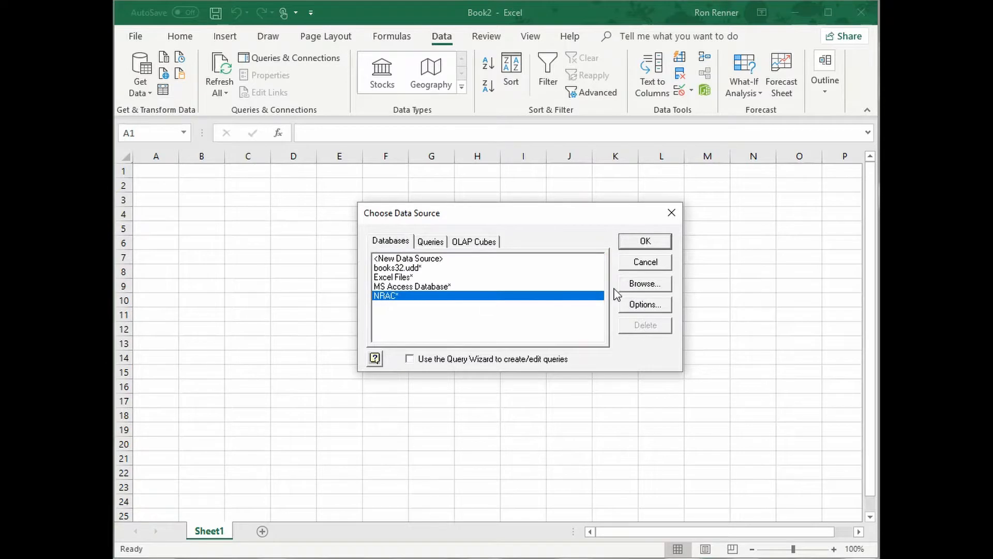
{"action": "left_click", "coordinate": [653, 241]}
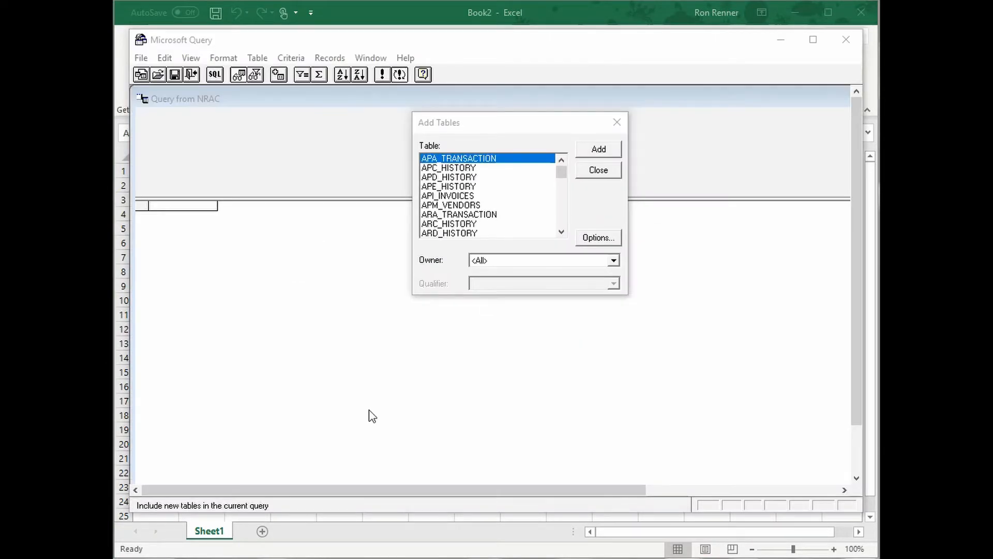
Add the ARM_CUSTOMERS and ARI_OPEN_ITEMS tables to the new query
{"action": "left_click", "coordinate": [561, 232]}
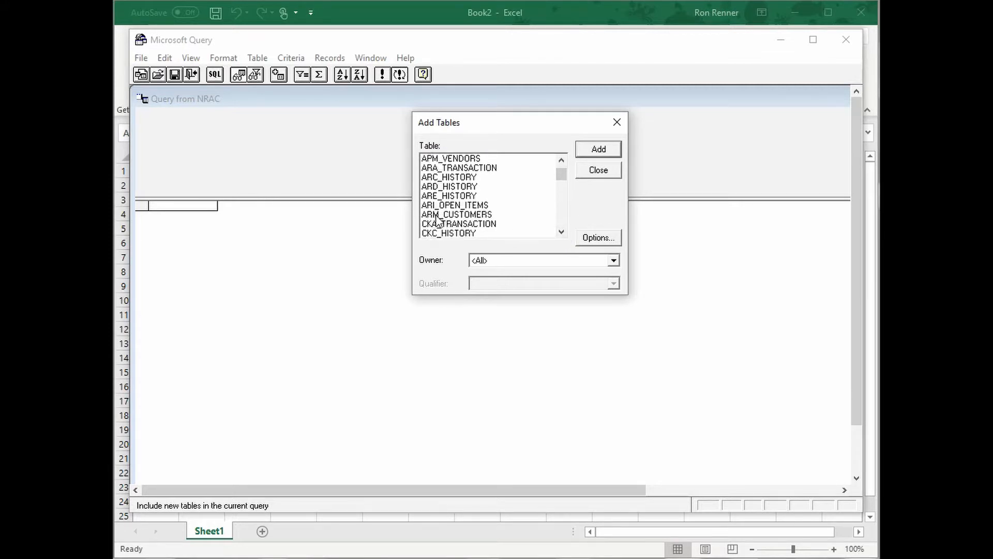
{"action": "left_click", "coordinate": [437, 217]}
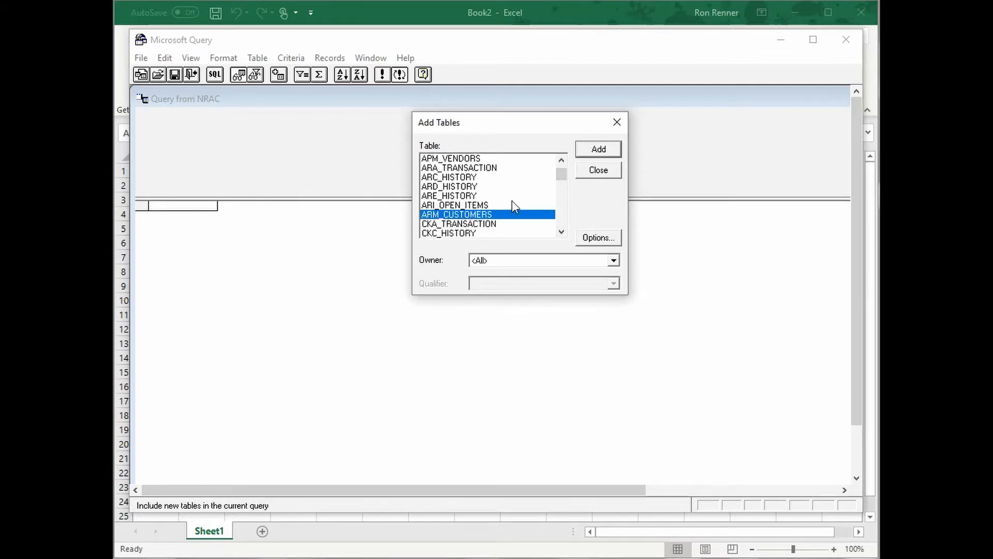
{"action": "left_click", "coordinate": [596, 150]}
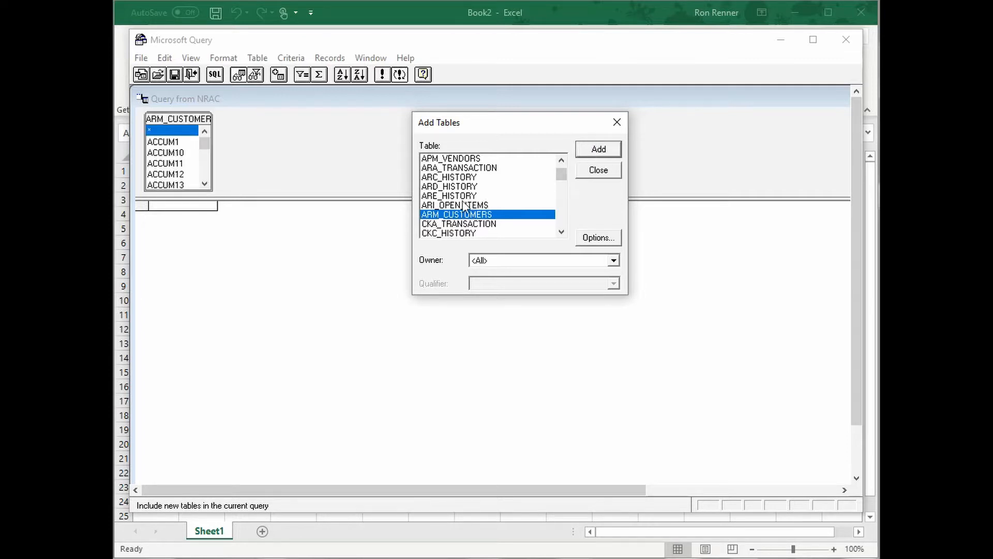
{"action": "left_click", "coordinate": [434, 206]}
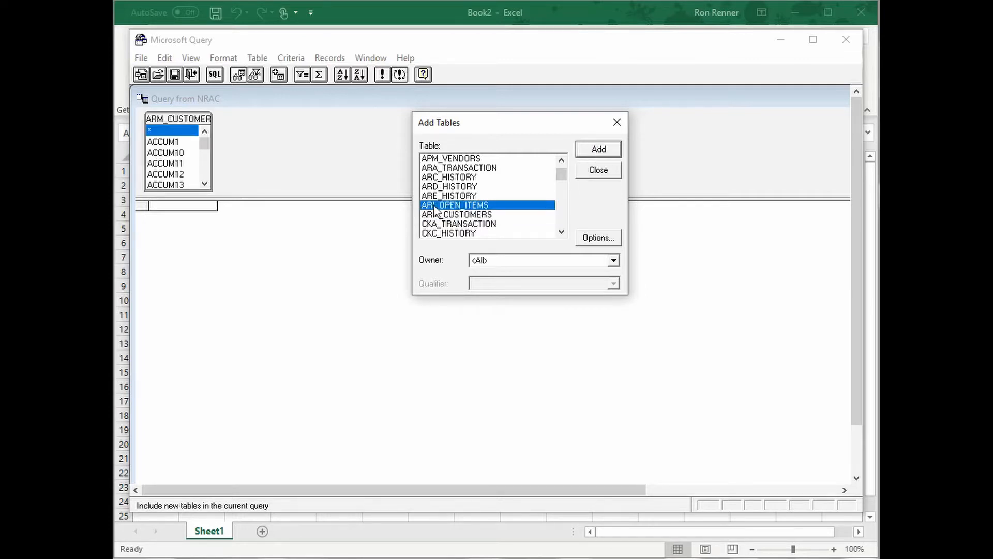
{"action": "left_click", "coordinate": [598, 150]}
{"action": "left_click", "coordinate": [599, 170]}
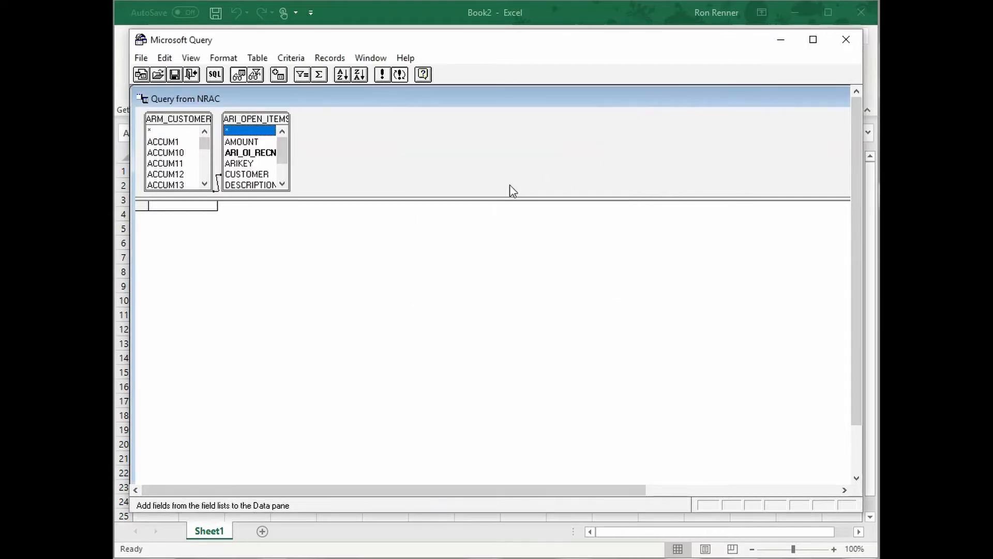
Enlarge the table area and both field lists, and space them apart to show the link between their CUSTOMER fields
{"action": "left_click_drag", "start_coordinate": [430, 198], "coordinate": [424, 362]}
{"action": "left_click_drag", "start_coordinate": [262, 120], "coordinate": [327, 126]}
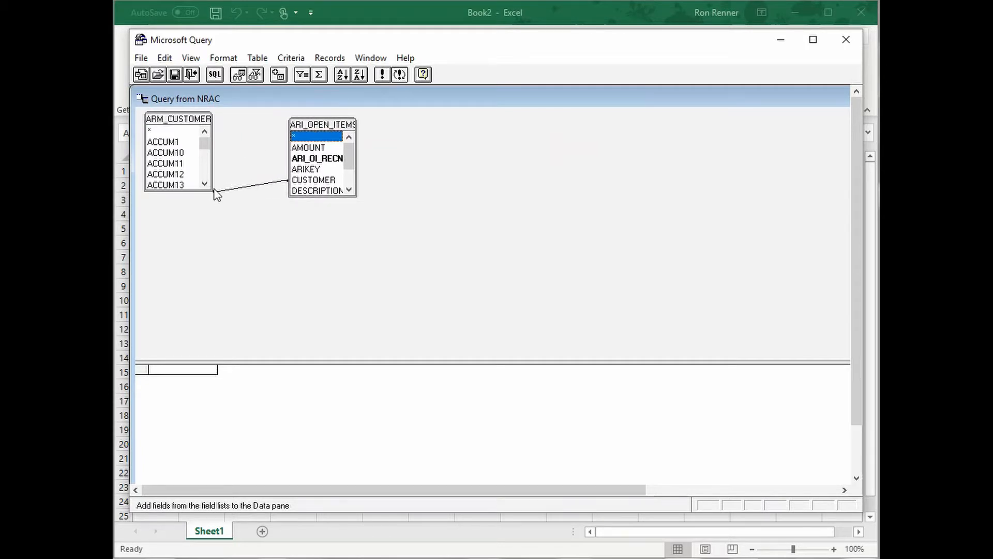
{"action": "left_click_drag", "start_coordinate": [213, 190], "coordinate": [279, 330]}
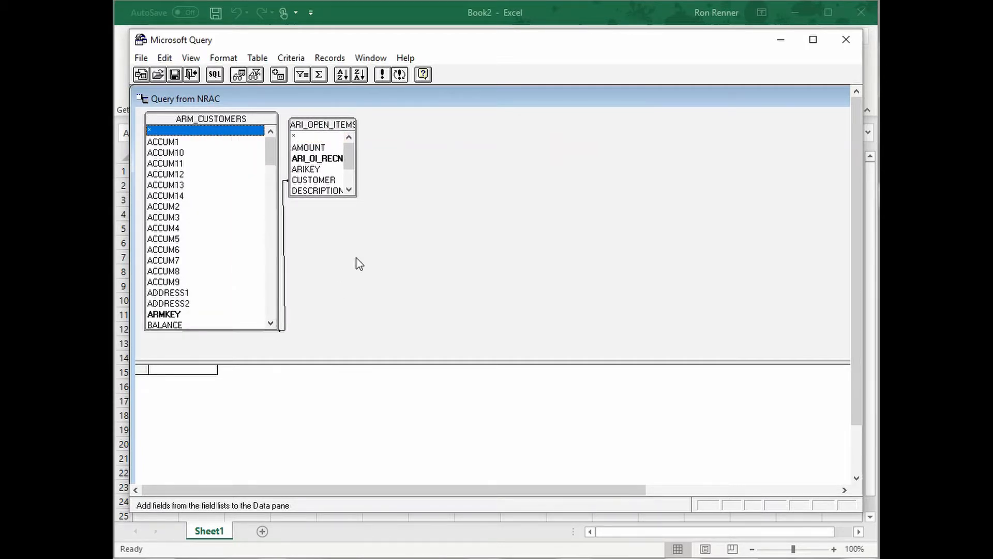
{"action": "left_click_drag", "start_coordinate": [356, 196], "coordinate": [450, 325]}
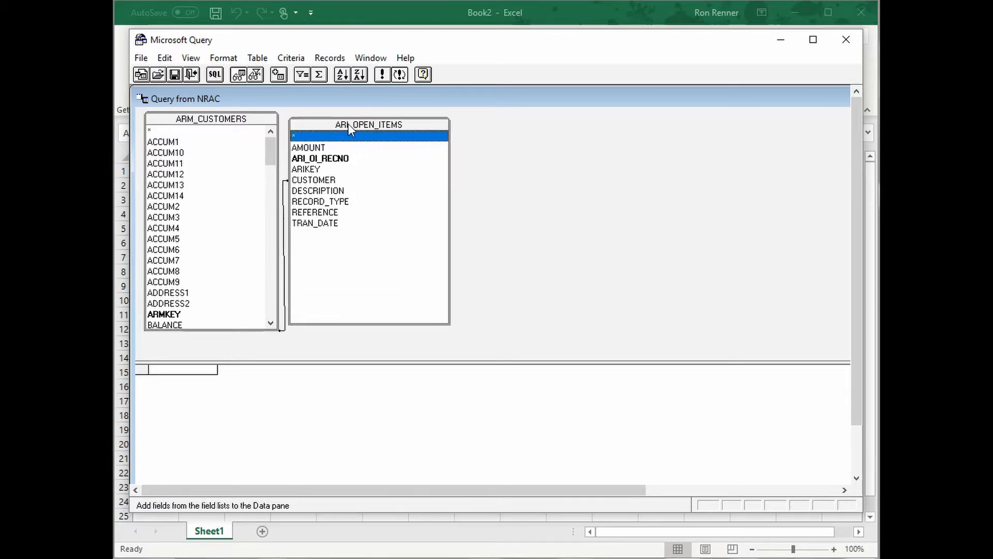
{"action": "left_click_drag", "start_coordinate": [349, 123], "coordinate": [408, 135]}
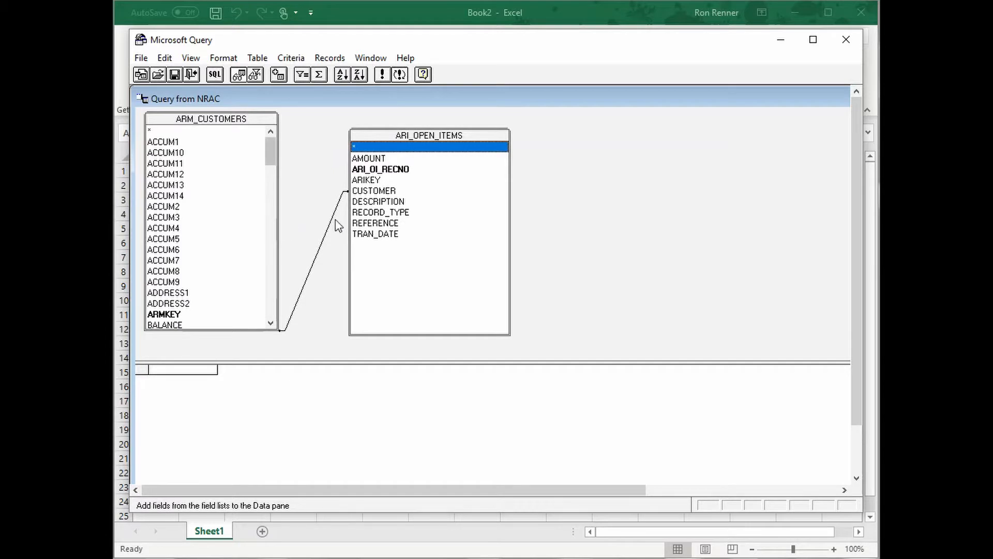
{"action": "left_click_drag", "start_coordinate": [269, 149], "coordinate": [276, 193]}
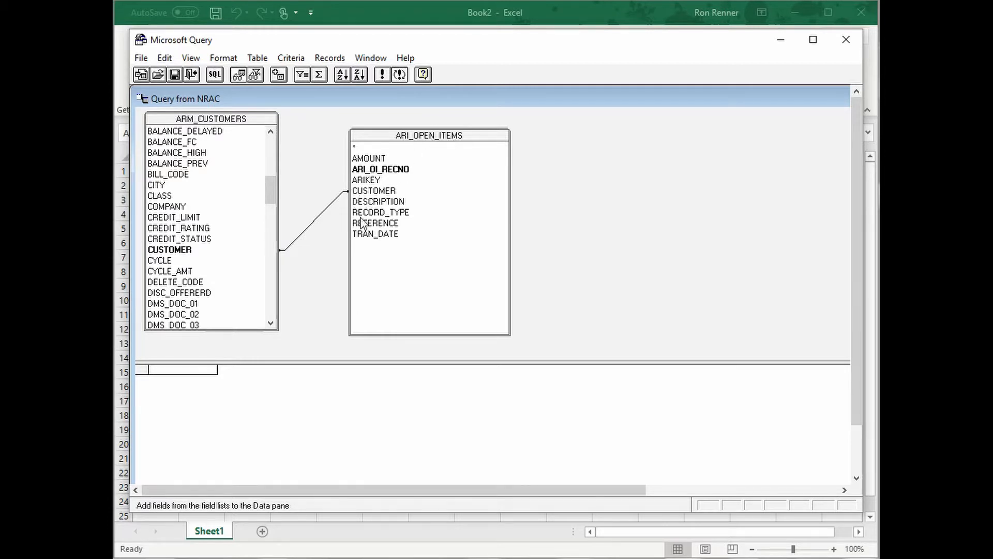
{"action": "left_click", "coordinate": [312, 221]}
{"action": "left_click", "coordinate": [185, 219]}
{"action": "left_click_drag", "start_coordinate": [185, 219], "coordinate": [224, 220]}
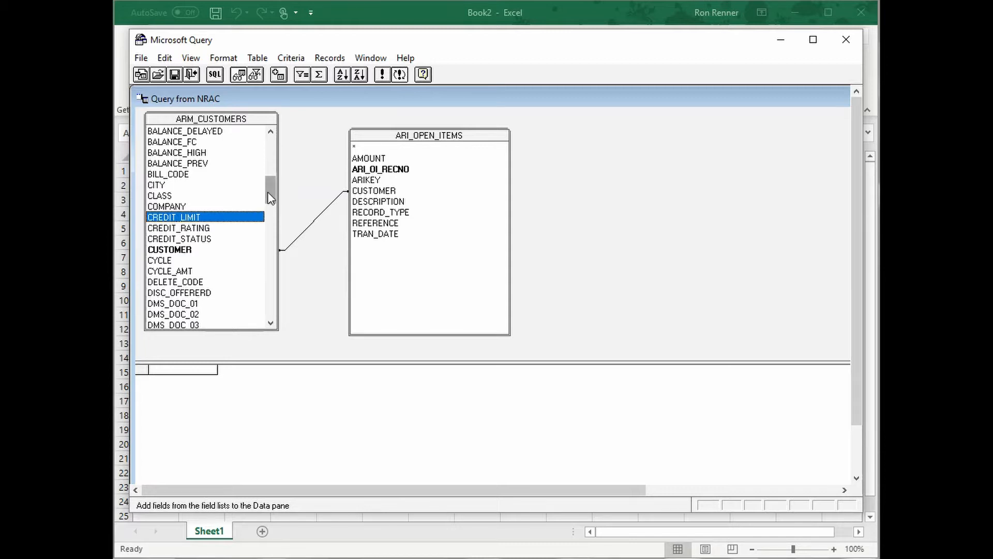
Add the CUSTOMER, NAME and BALANCE fields from ARM_CUSTOMERS and the REFERENCE field from ARI_OPEN_ITEMS to the query results
{"action": "mouse_move", "coordinate": [270, 197]}
{"action": "left_mouse_down"}
{"action": "mouse_move", "coordinate": [271, 179]}
{"action": "mouse_move", "coordinate": [270, 199]}
{"action": "left_mouse_up"}
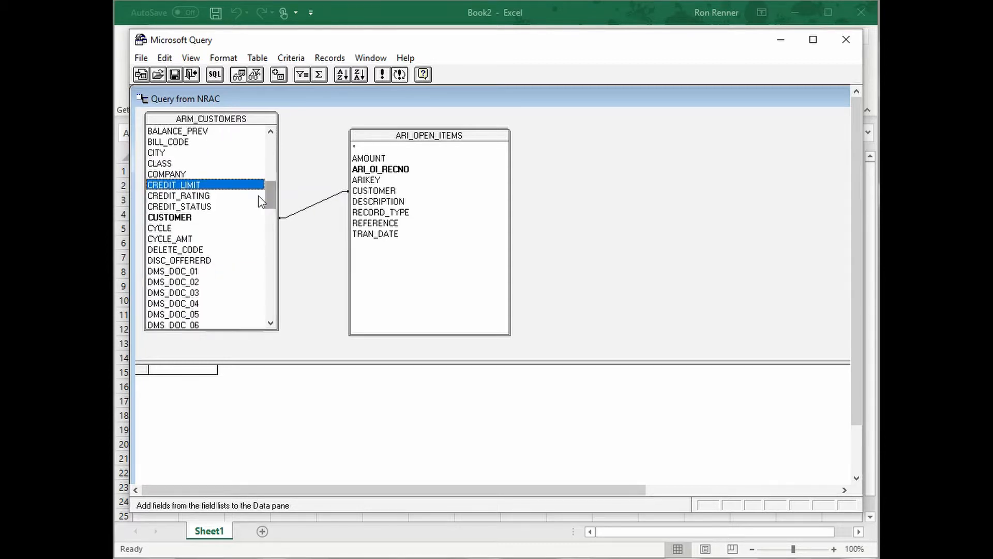
{"action": "double_click", "coordinate": [175, 218]}
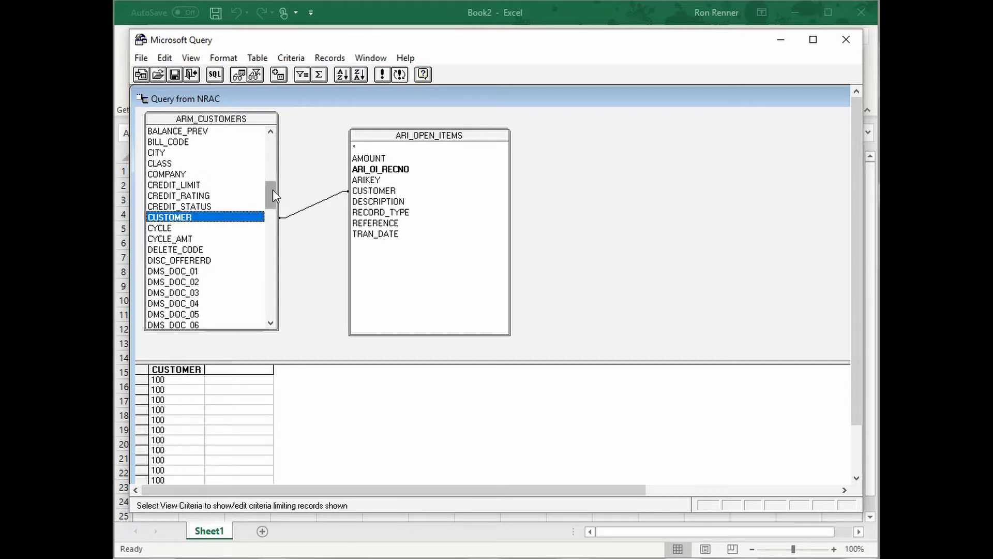
{"action": "key", "text": "n"}
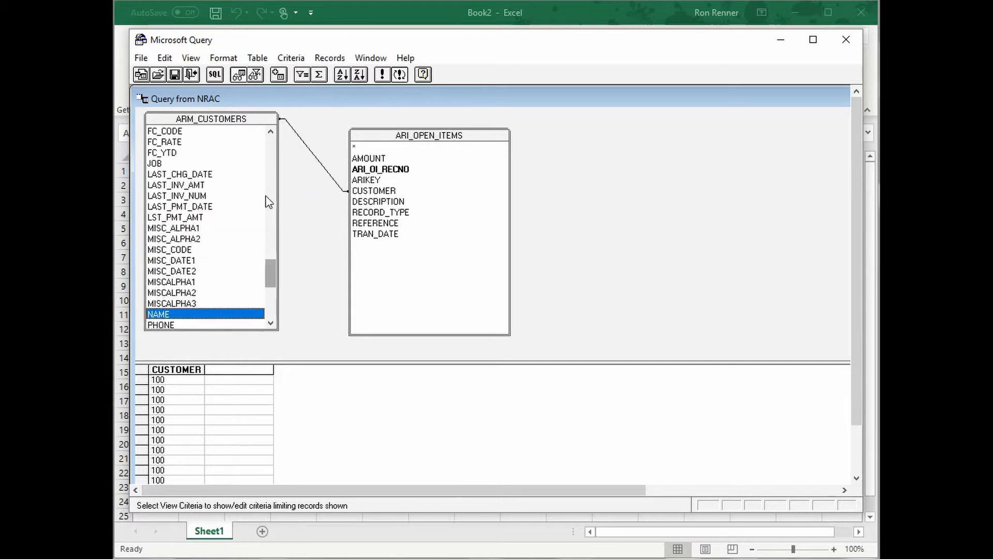
{"action": "double_click", "coordinate": [161, 315]}
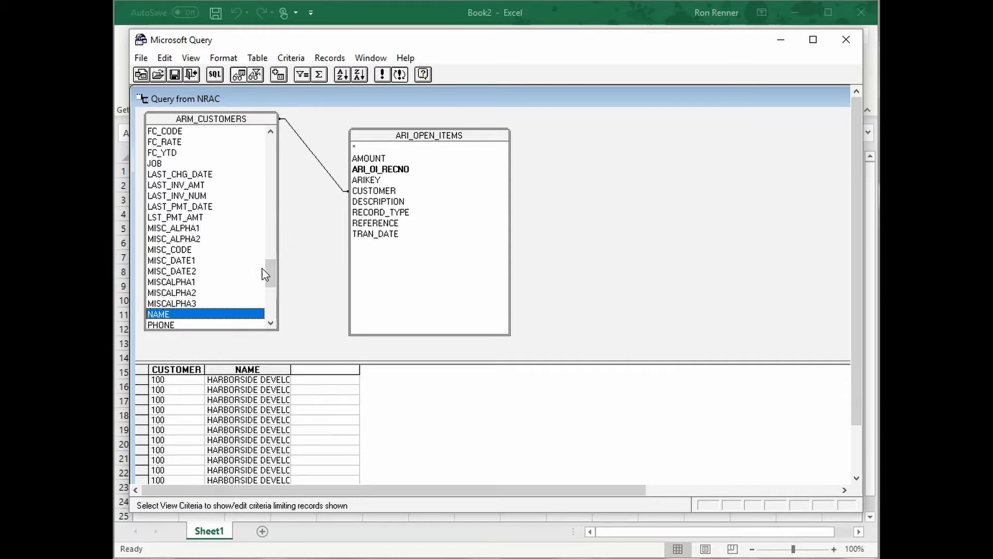
{"action": "key", "text": "b"}
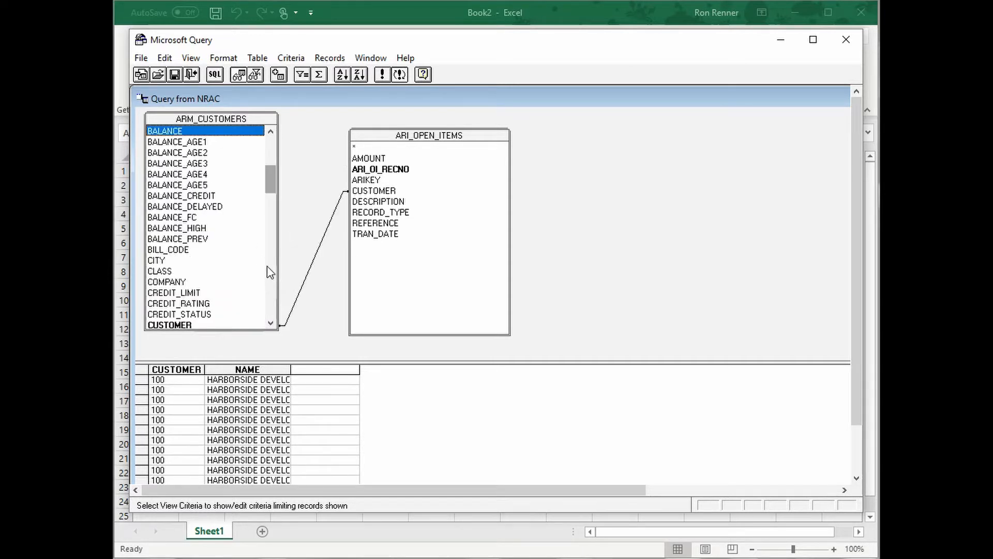
{"action": "double_click", "coordinate": [164, 132]}
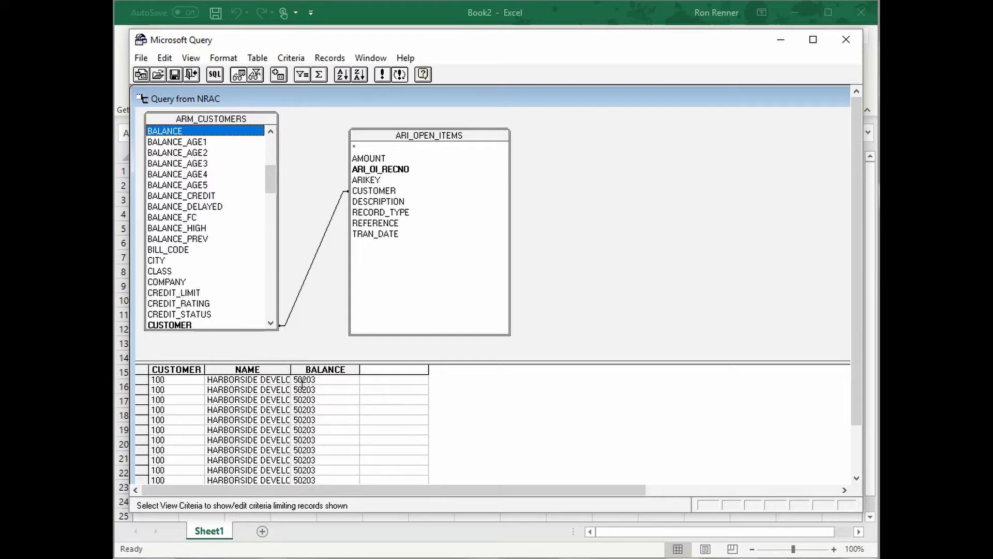
{"action": "double_click", "coordinate": [373, 225]}
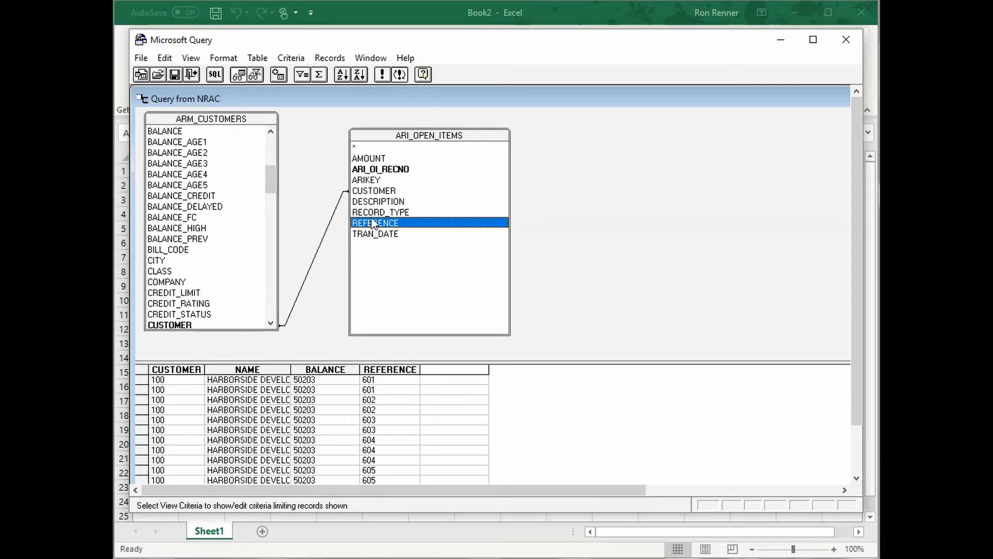
Add the RECORD_TYPE and AMOUNT fields from ARI_OPEN_ITEMS to the query results
{"action": "double_click", "coordinate": [371, 212]}
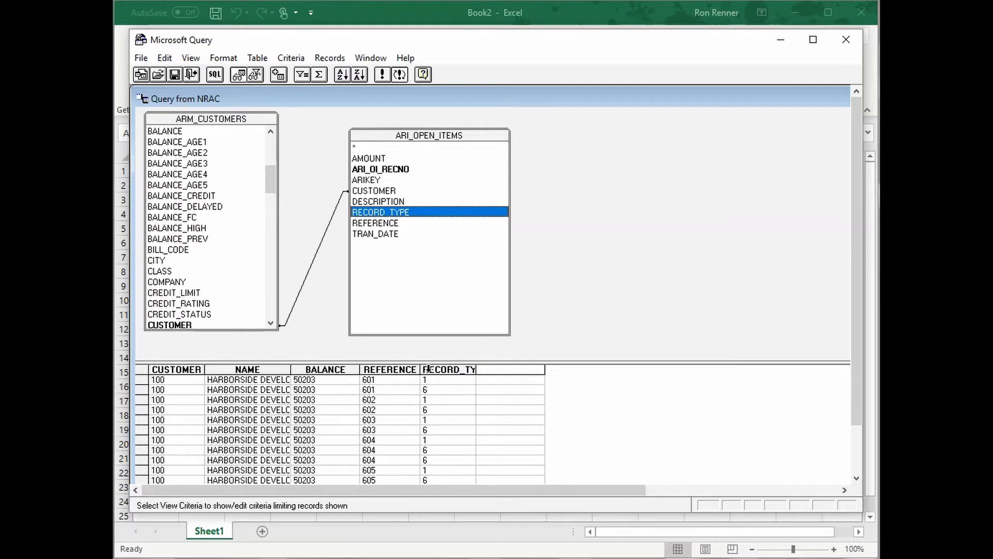
{"action": "double_click", "coordinate": [367, 159]}
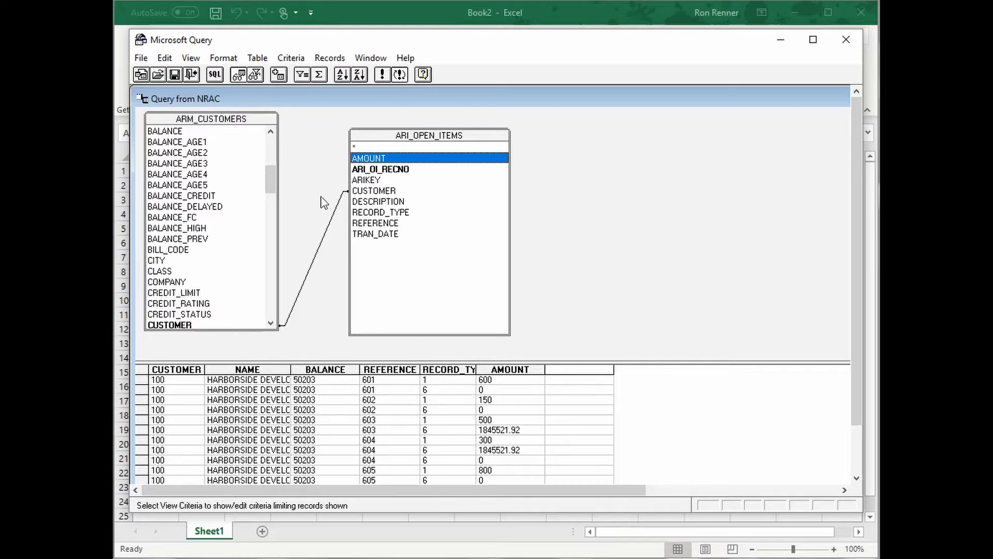
Add a criterion limiting the query to records where the ARI_OPEN_ITEMS RECORD_TYPE field equals 1
{"action": "left_click", "coordinate": [293, 60]}
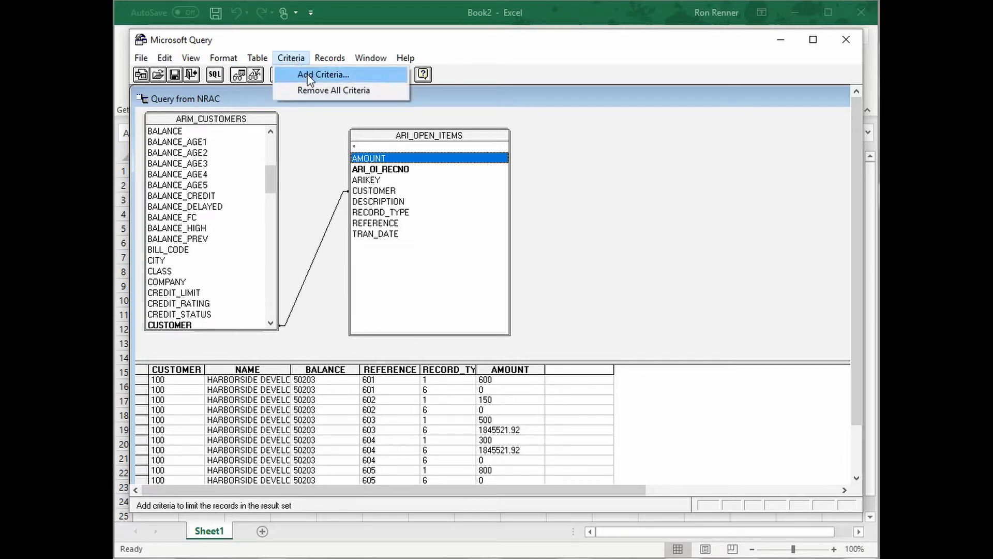
{"action": "left_click", "coordinate": [311, 75]}
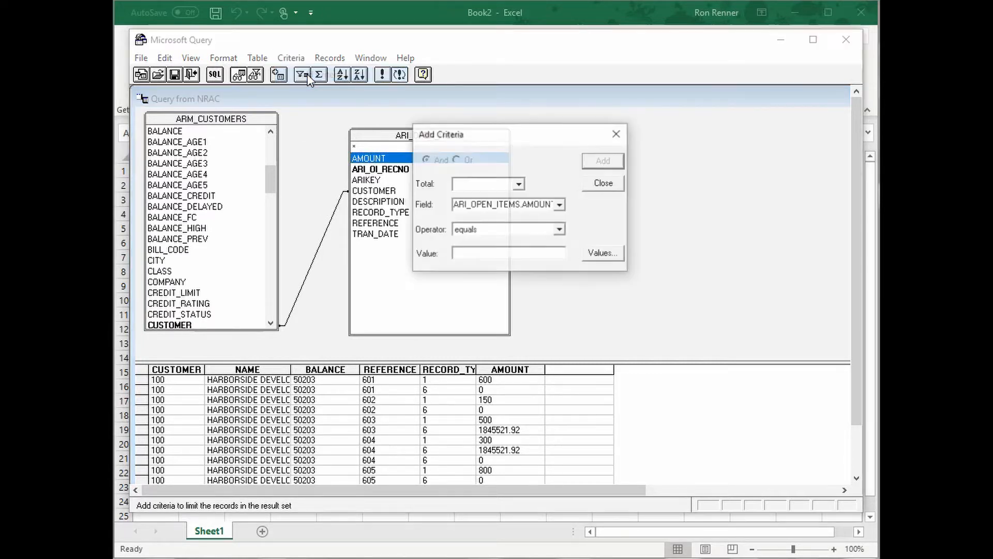
{"action": "left_click", "coordinate": [559, 206]}
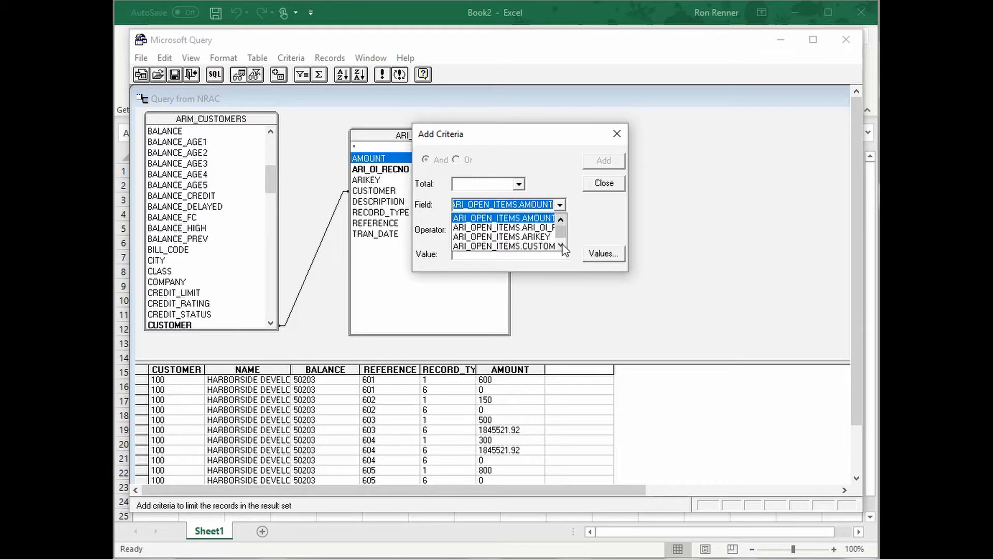
{"action": "scroll", "coordinate": [561, 246], "scroll_direction": "down", "scroll_amount": 2}
{"action": "left_click", "coordinate": [528, 246]}
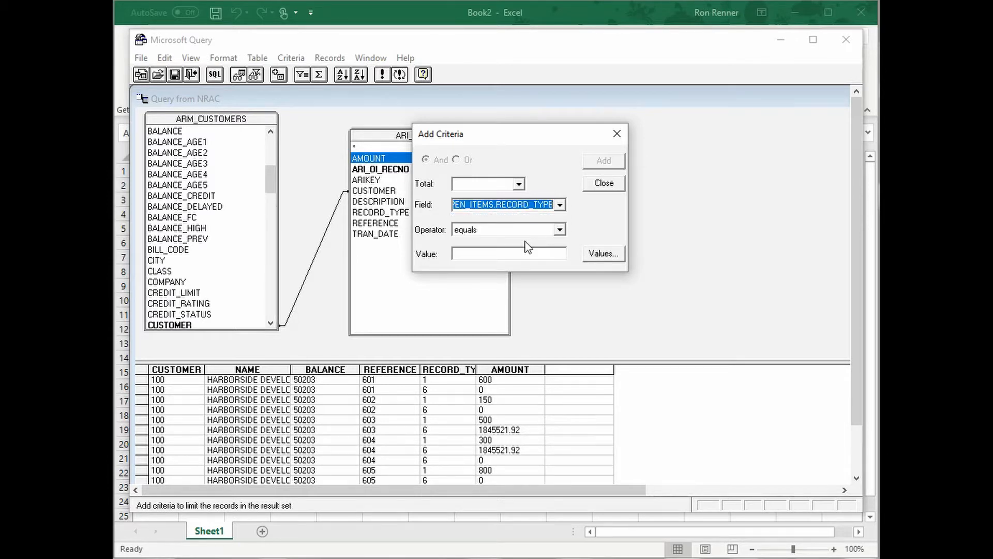
{"action": "left_click", "coordinate": [482, 254]}
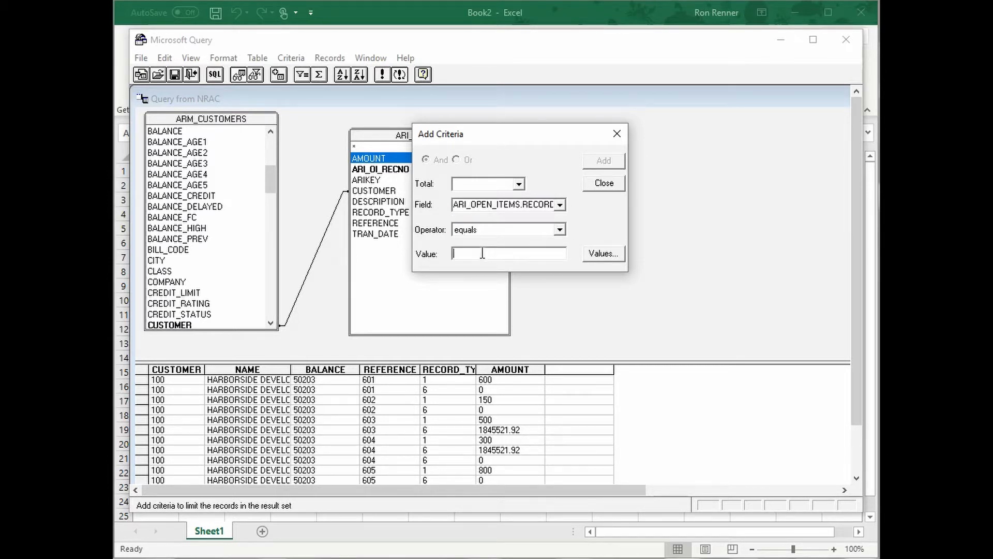
{"action": "type", "text": "1"}
{"action": "left_click", "coordinate": [601, 163]}
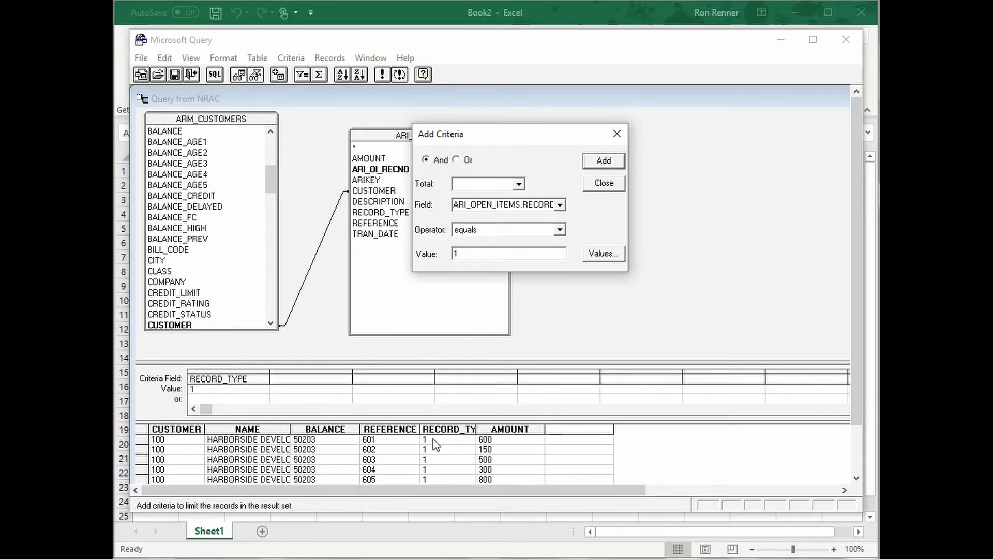
{"action": "left_click", "coordinate": [603, 183]}
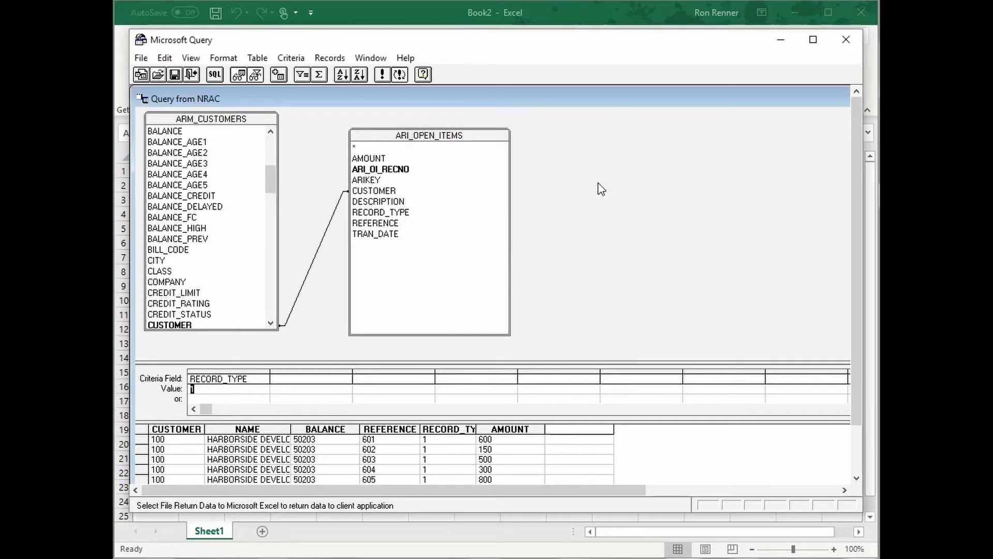
{"action": "left_click", "coordinate": [293, 60]}
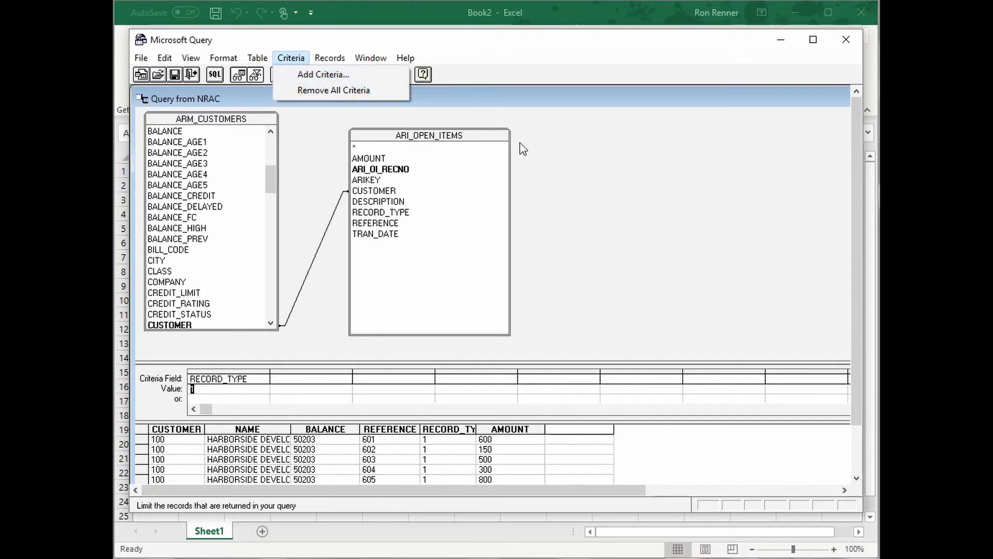
{"action": "left_click", "coordinate": [583, 208]}
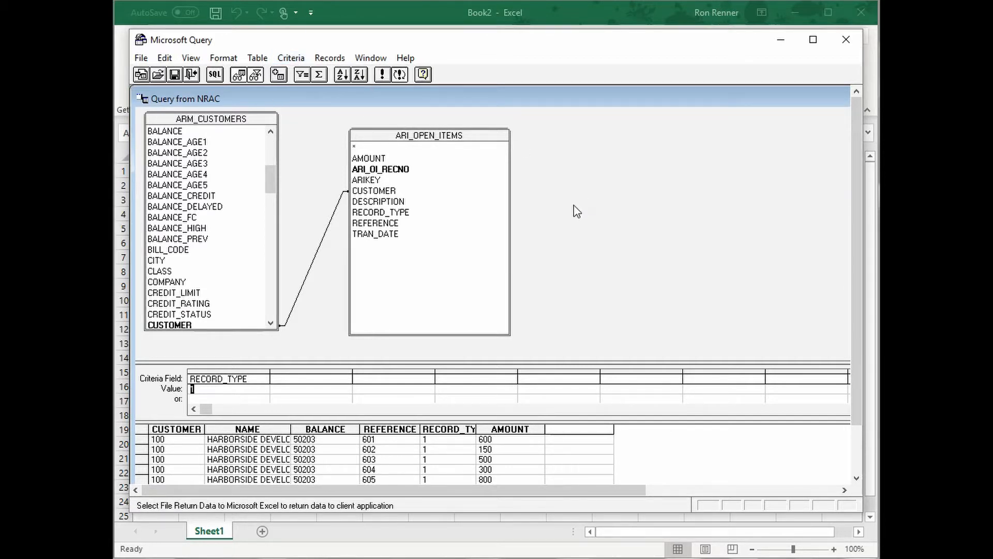
Return the query data to Excel as a table in the existing worksheet, starting at cell A1
{"action": "left_click", "coordinate": [143, 59]}
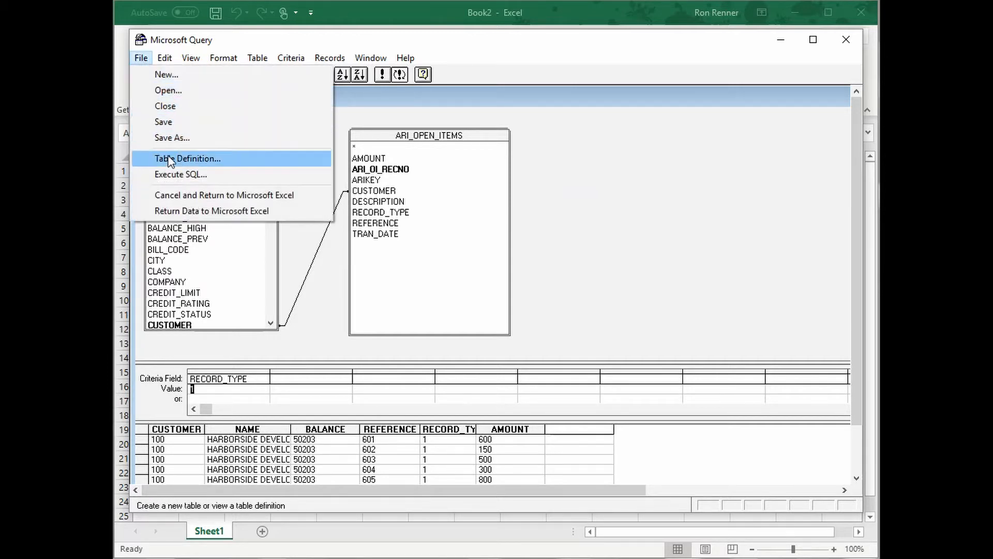
{"action": "left_click", "coordinate": [185, 211]}
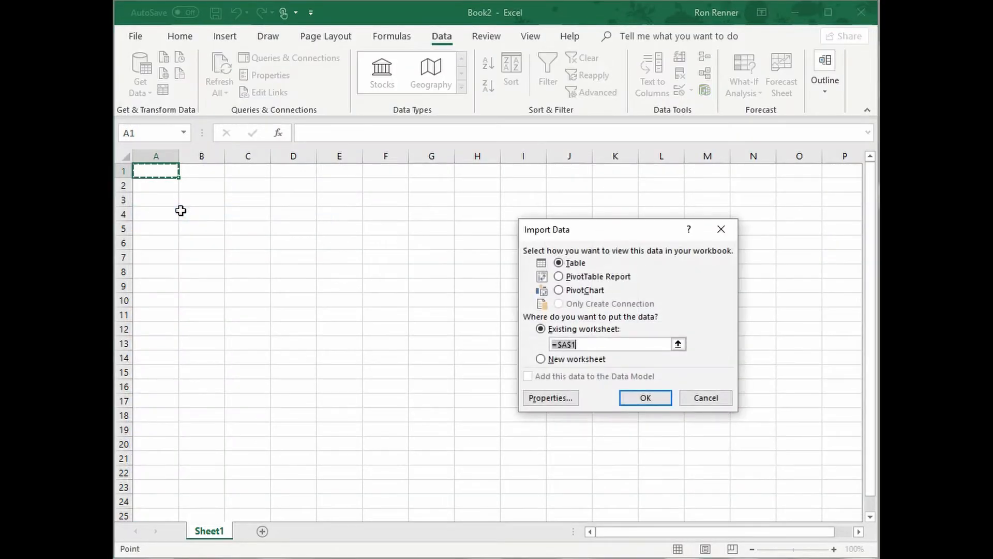
{"action": "left_click", "coordinate": [645, 399]}
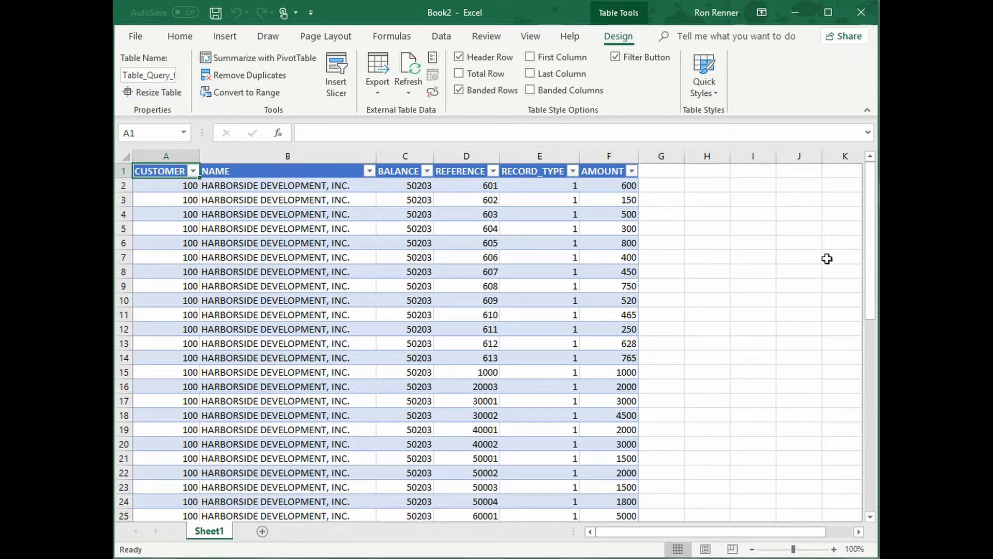
Below the AMOUNT column, enter the formula =subtotal(9,F2:F54) in cell F55
{"action": "left_click_drag", "start_coordinate": [873, 257], "coordinate": [873, 450]}
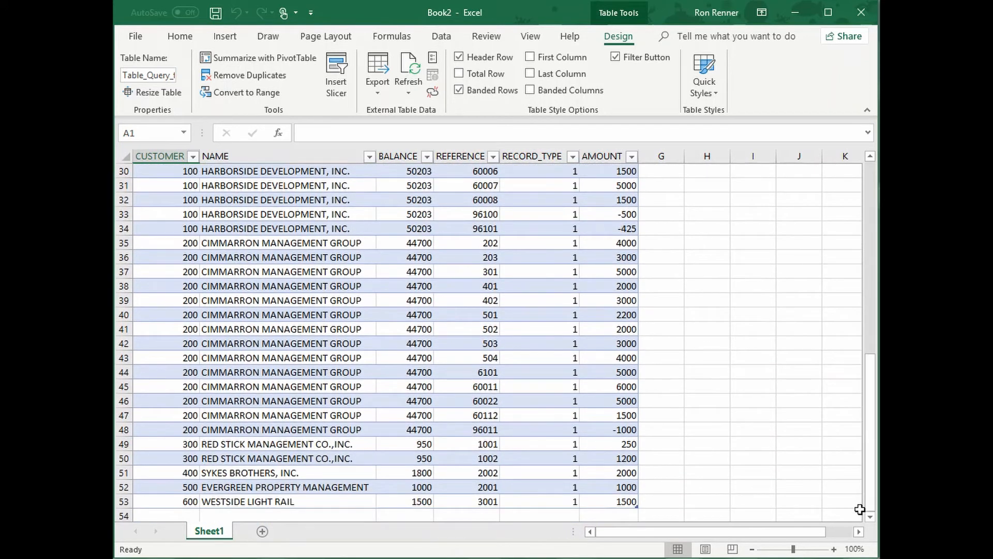
{"action": "scroll", "coordinate": [842, 514], "scroll_direction": "down", "scroll_amount": 2}
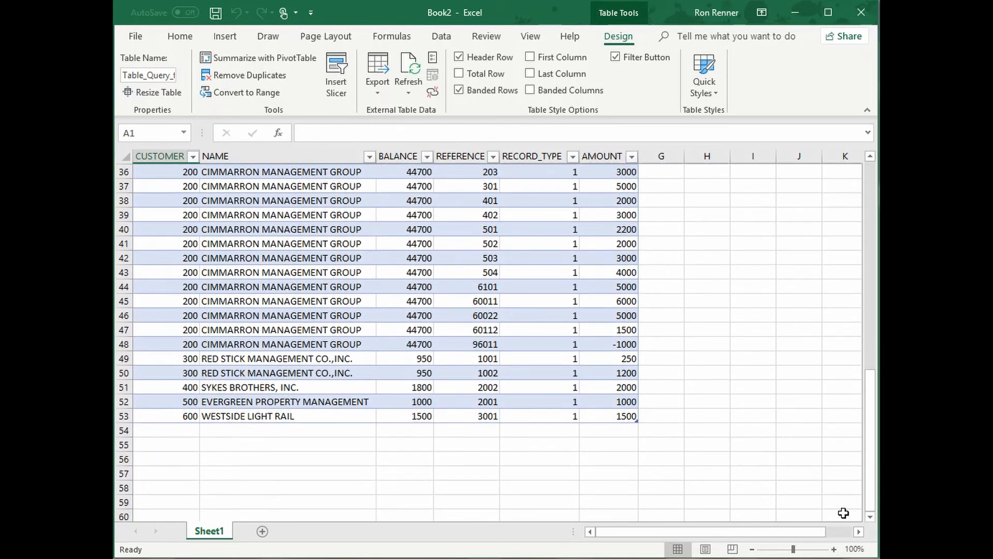
{"action": "left_click", "coordinate": [610, 445]}
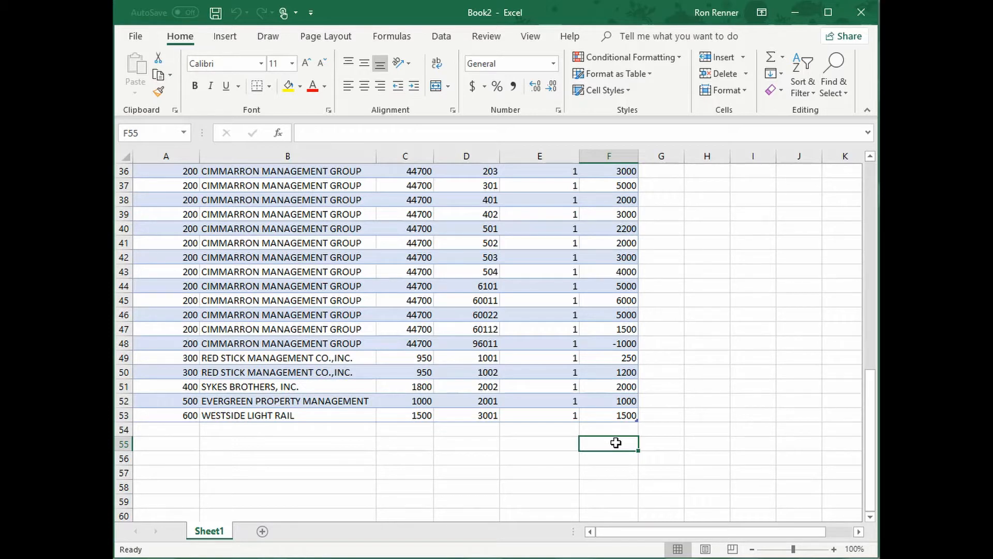
{"action": "type", "text": "="}
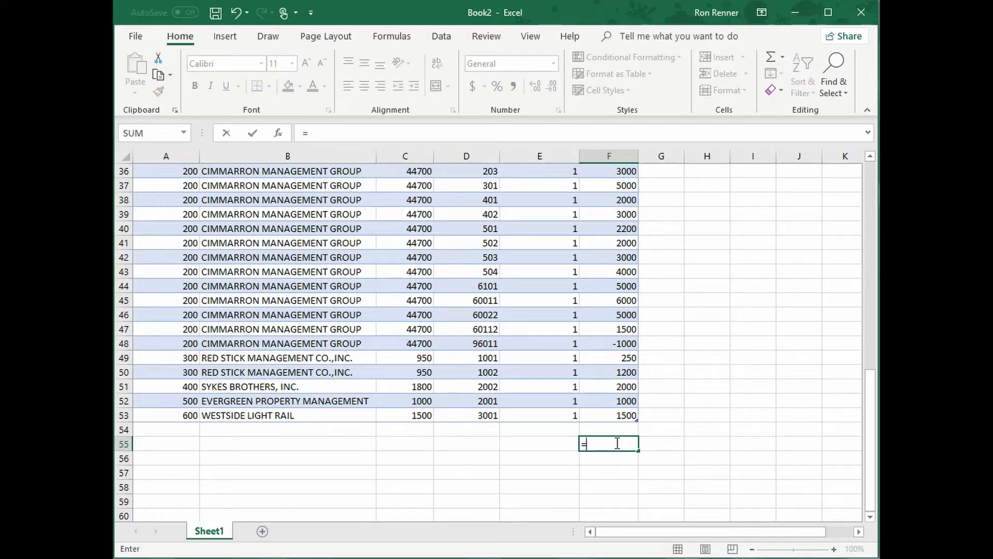
{"action": "type", "text": "subtota"}
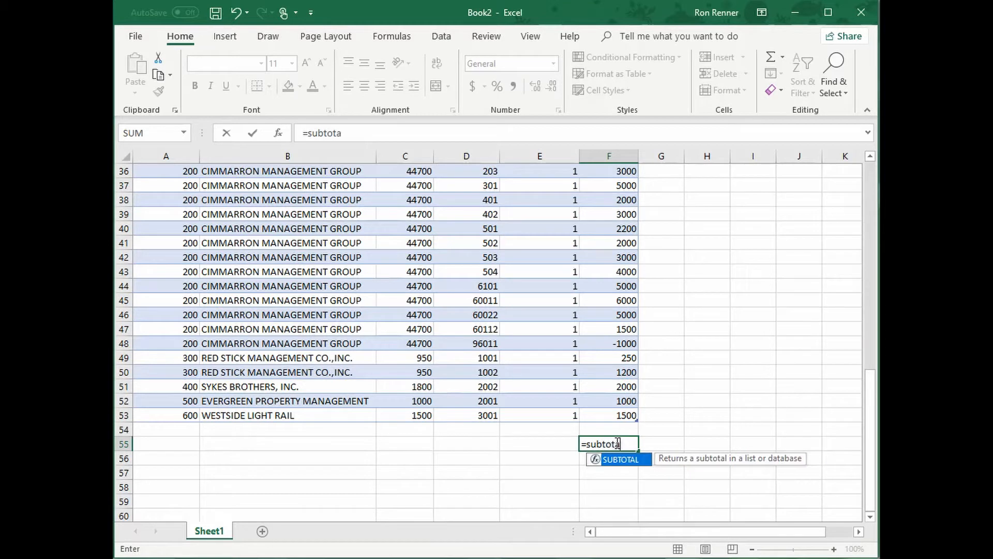
{"action": "type", "text": "l(9"}
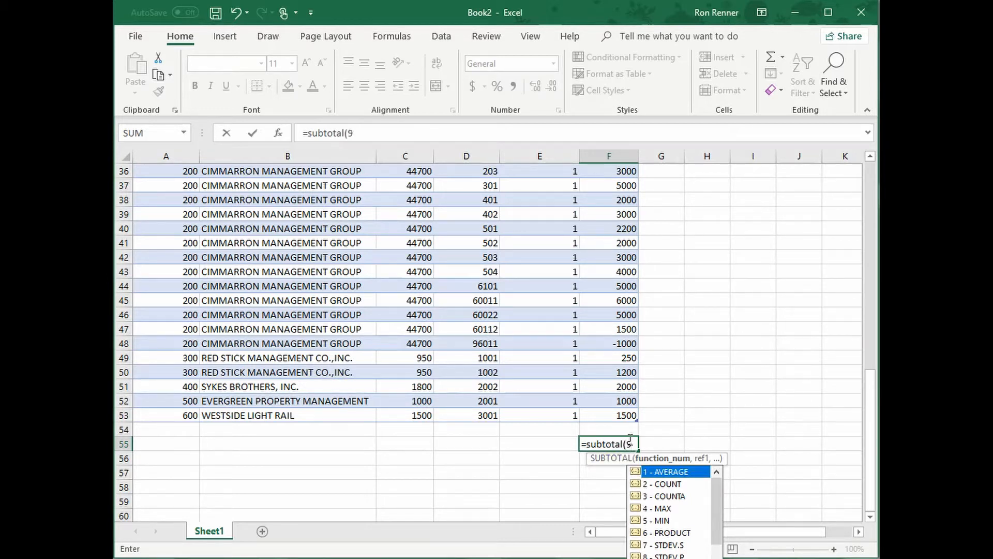
{"action": "type", "text": ","}
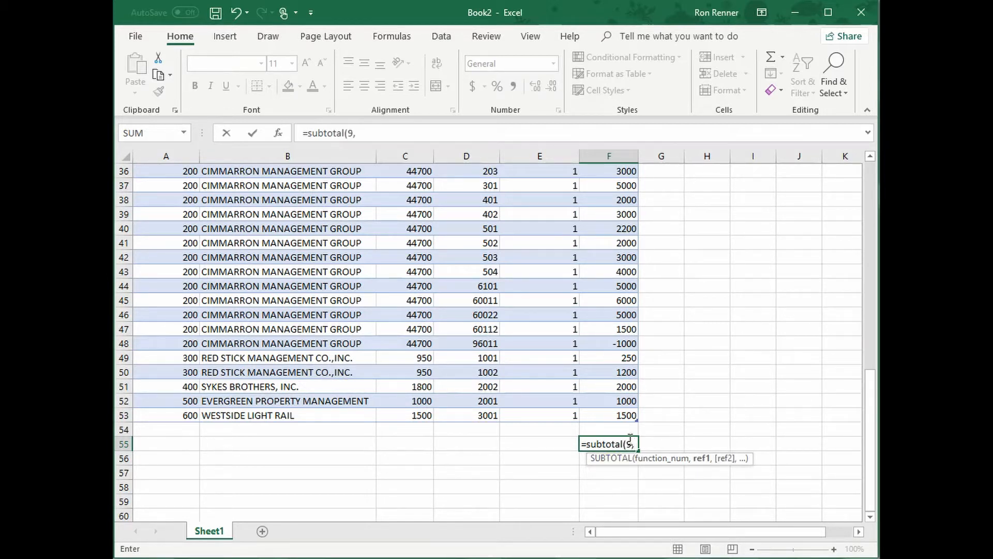
{"action": "left_click", "coordinate": [625, 428]}
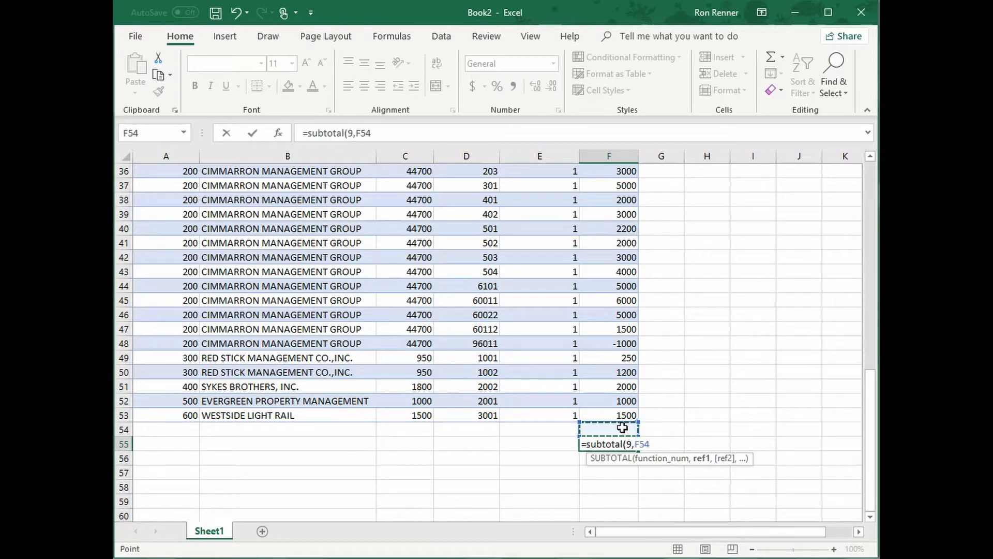
{"action": "key", "text": "F8"}
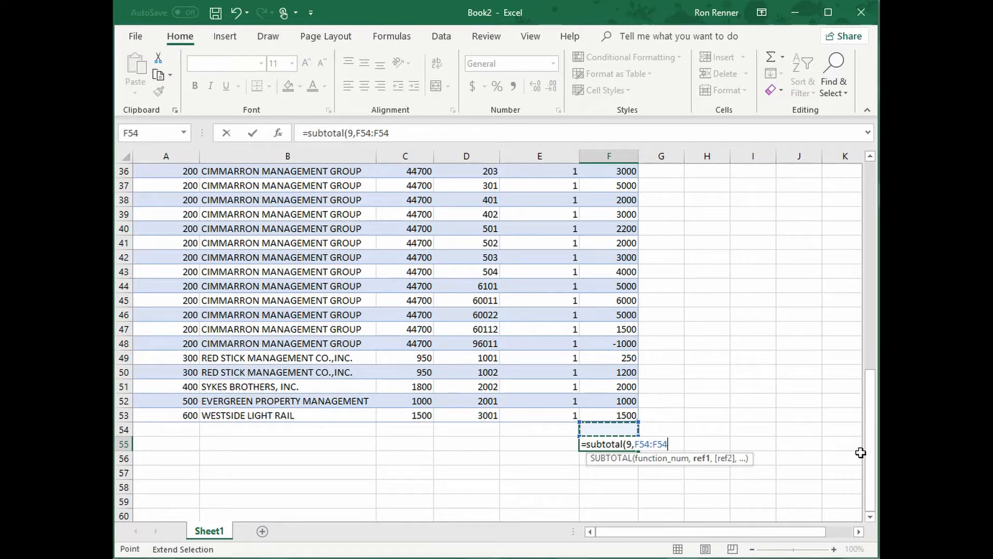
{"action": "left_click_drag", "start_coordinate": [870, 454], "coordinate": [855, 207]}
{"action": "left_click", "coordinate": [617, 183]}
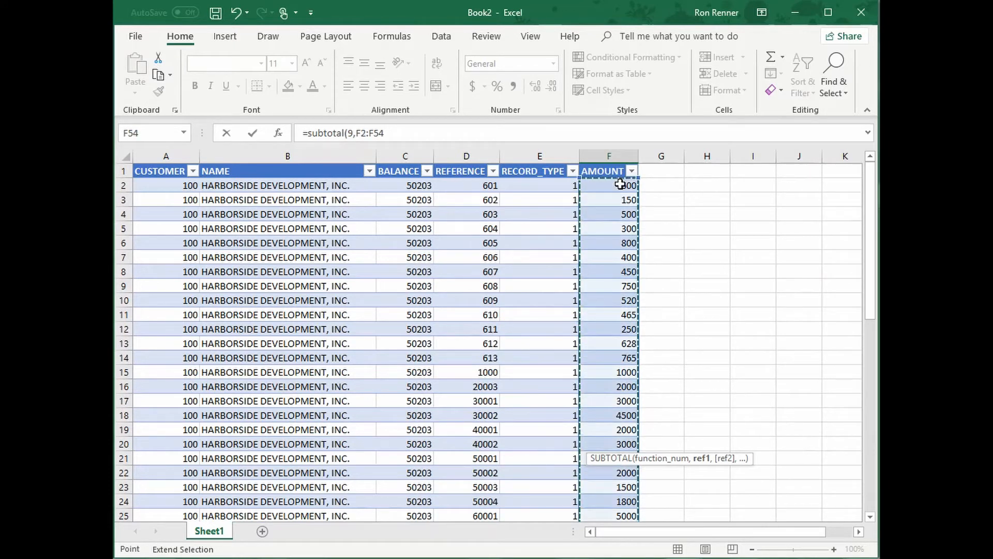
{"action": "left_click_drag", "start_coordinate": [869, 254], "coordinate": [838, 548]}
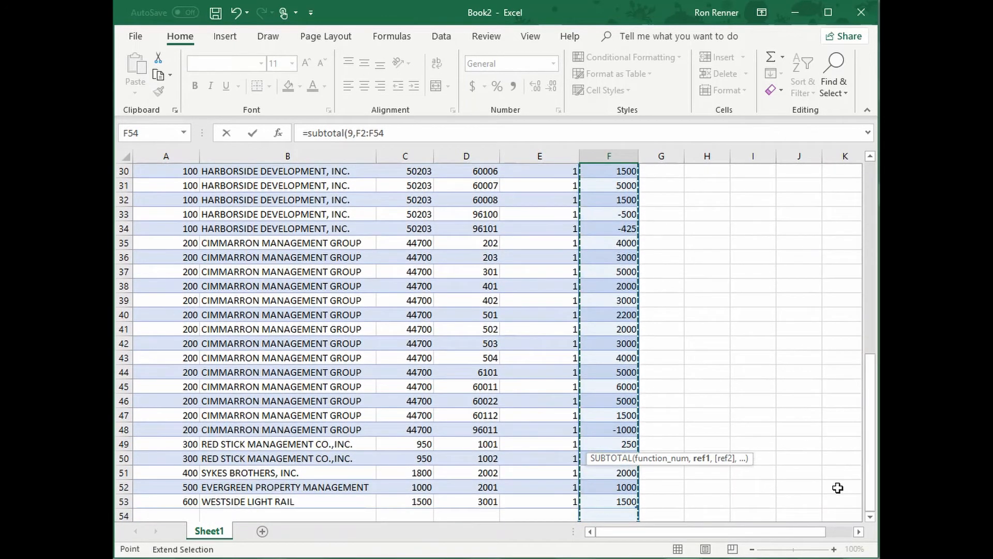
{"action": "left_click", "coordinate": [870, 517]}
{"action": "left_click", "coordinate": [870, 517]}
{"action": "left_click", "coordinate": [870, 517]}
{"action": "left_click", "coordinate": [870, 517]}
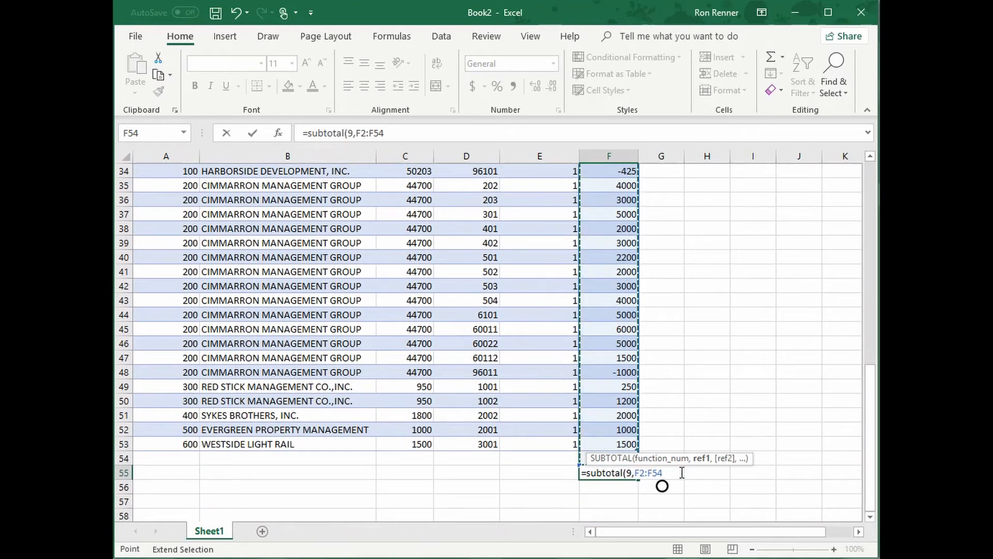
{"action": "type", "text": ")"}
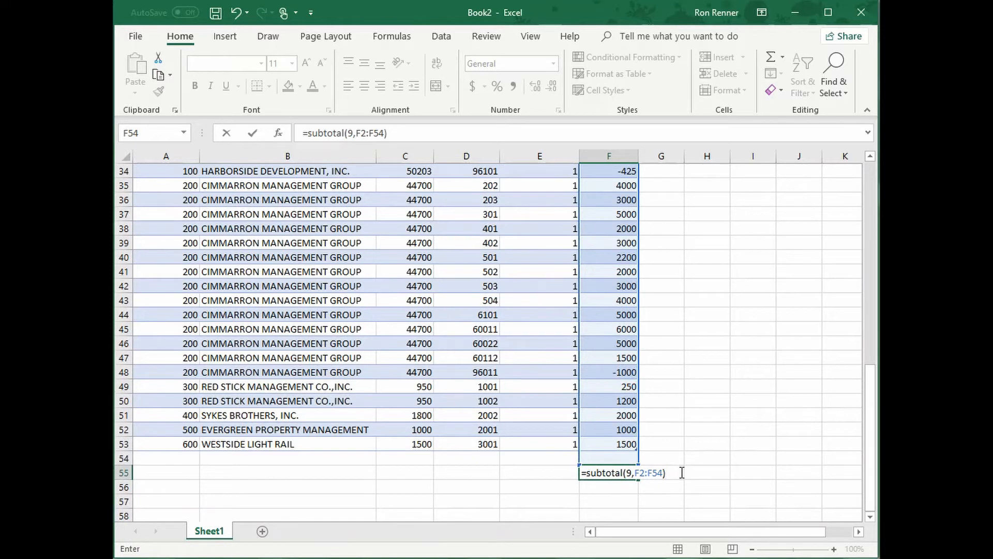
{"action": "key", "text": "Return"}
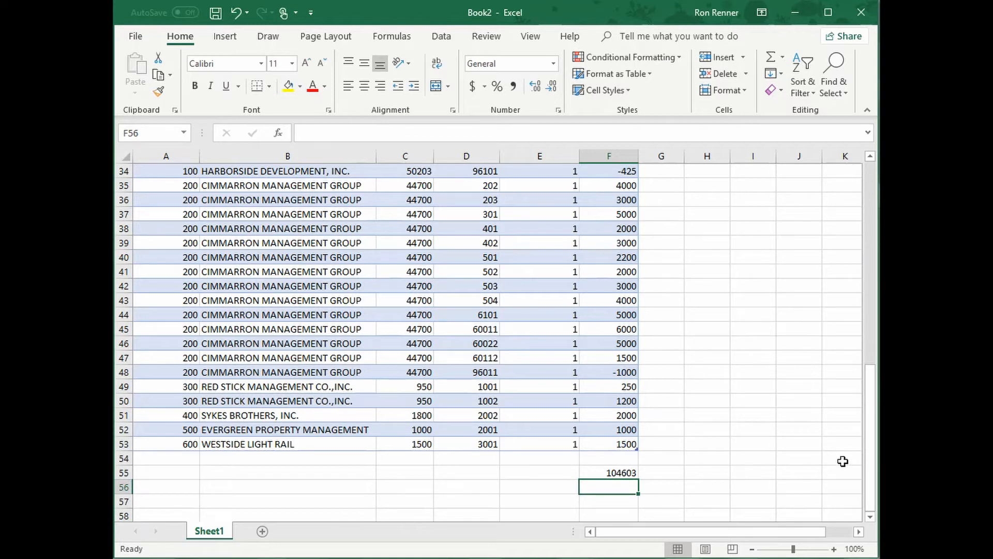
Filter the table's NAME column to show only CIMMARRON MANAGEMENT GROUP
{"action": "left_click_drag", "start_coordinate": [871, 464], "coordinate": [858, 231]}
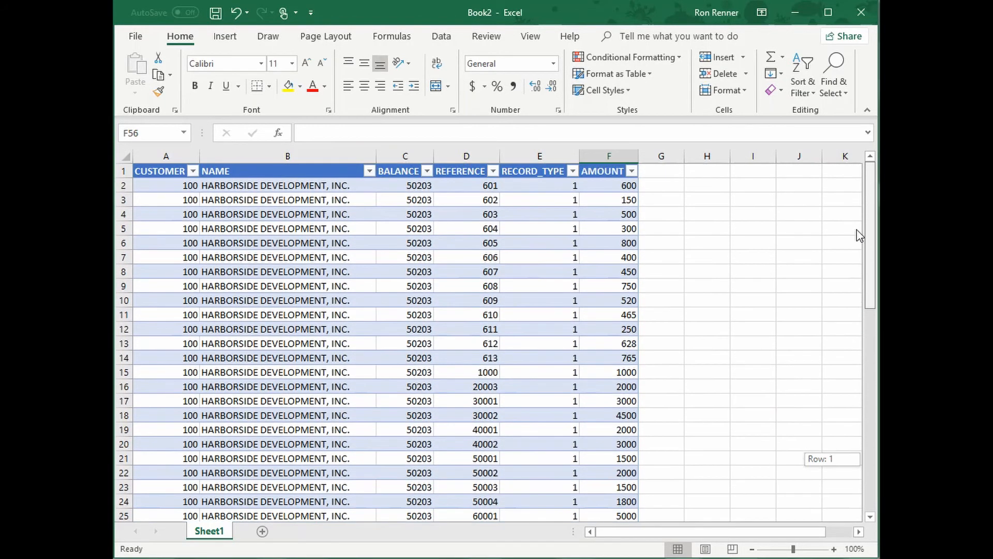
{"action": "left_click", "coordinate": [369, 171]}
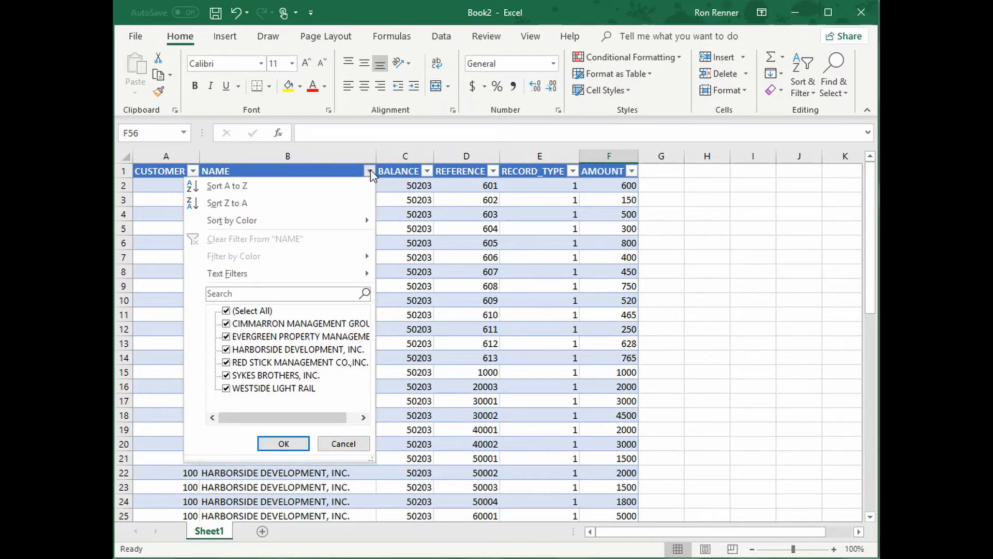
{"action": "left_click", "coordinate": [226, 310]}
{"action": "left_click", "coordinate": [226, 323]}
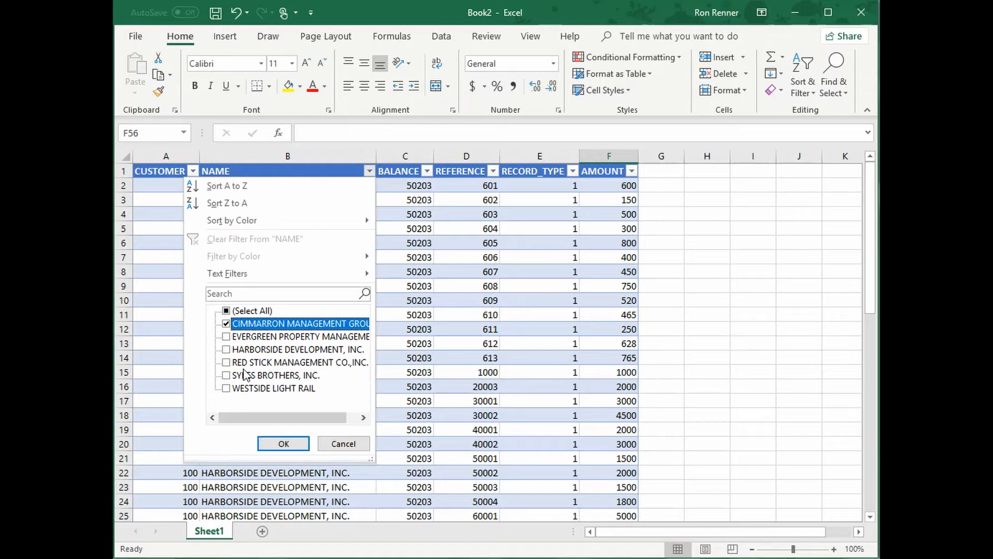
{"action": "left_click", "coordinate": [283, 443]}
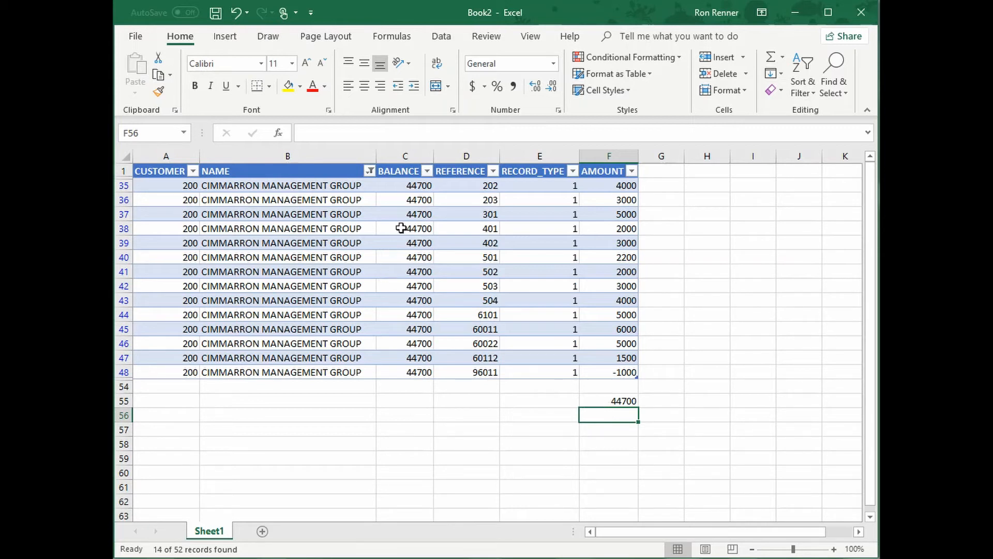
Change the NAME column filter to show only EVERGREEN PROPERTY MANAGEMENT
{"action": "left_click", "coordinate": [369, 171]}
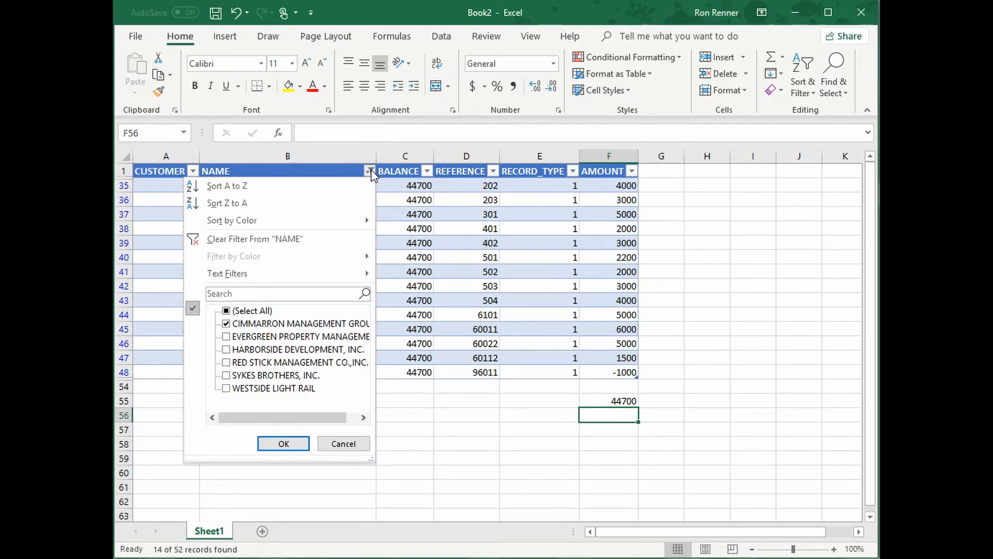
{"action": "left_click", "coordinate": [226, 323]}
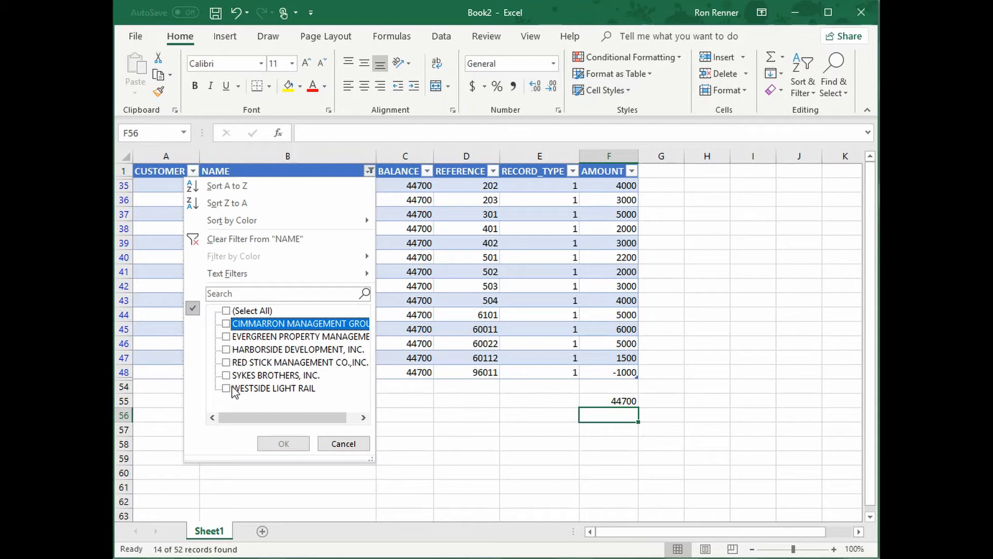
{"action": "left_click", "coordinate": [227, 336]}
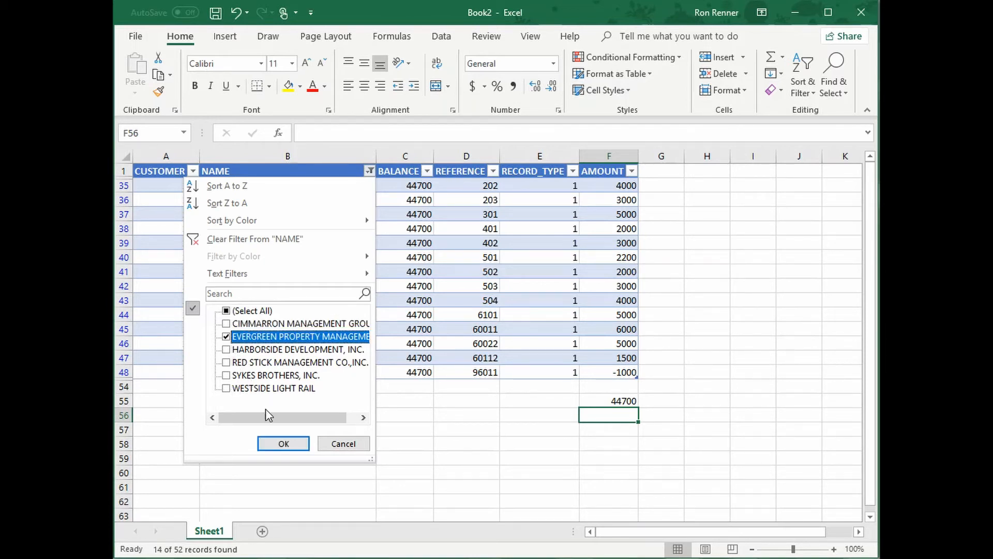
{"action": "left_click", "coordinate": [283, 442]}
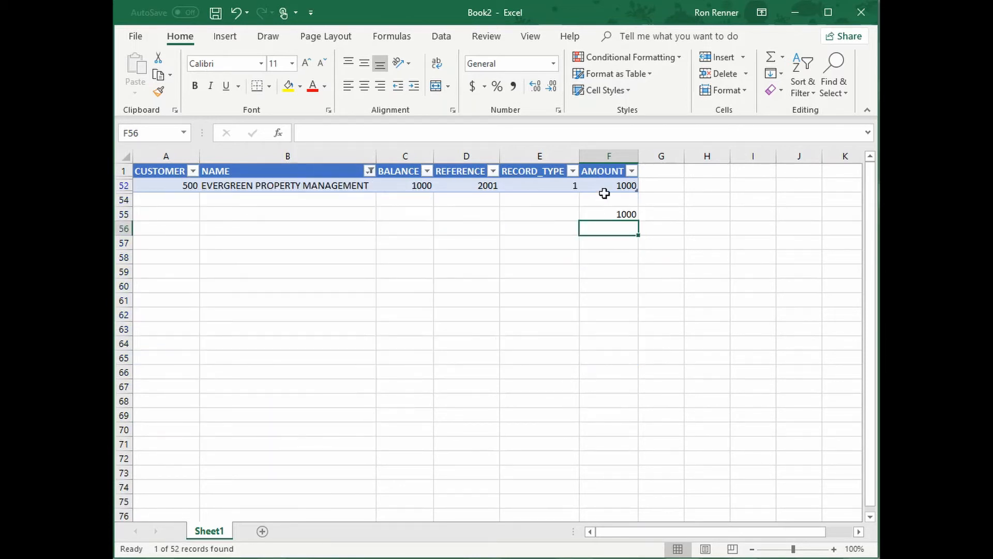